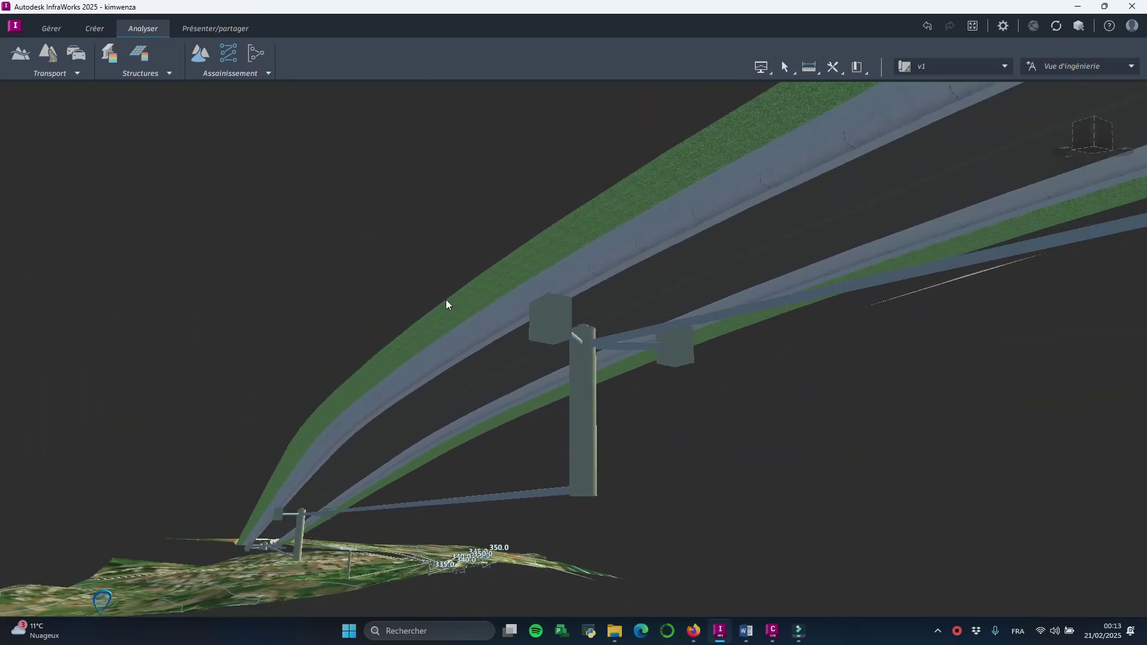
- Inspect the road's drainage network and the adjoining watershed, closing in on the manhole near the 430 contour
scroll(706, 445, down, 10)
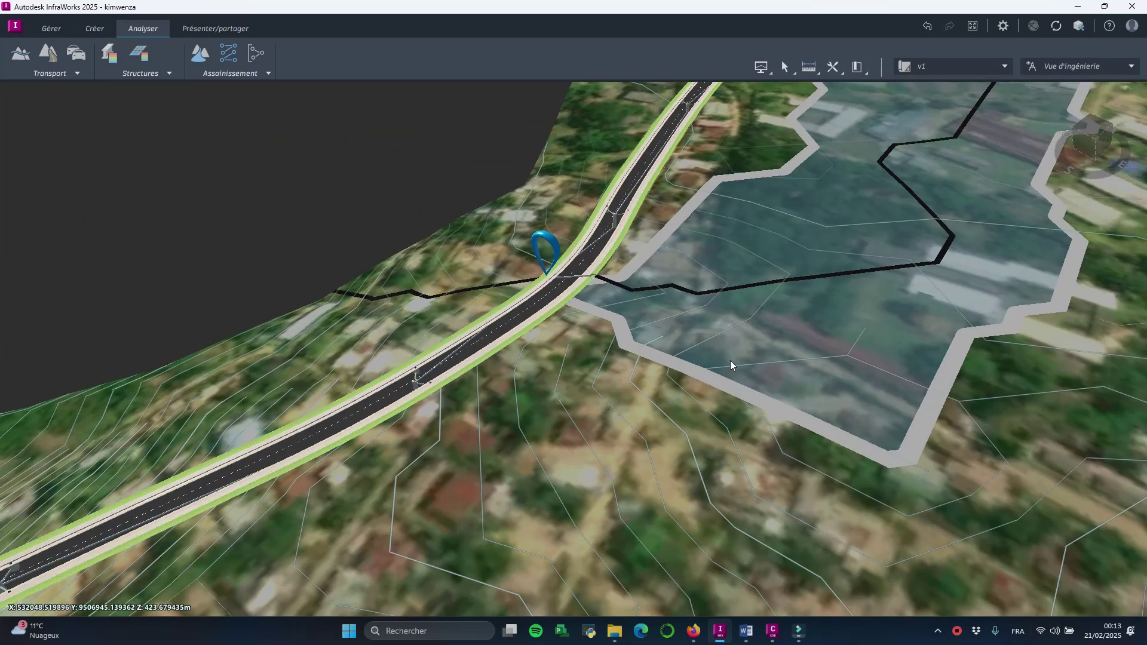
middle_drag(730, 361, 545, 272)
mouse_move(812, 269)
middle_down()
mouse_move(711, 249)
mouse_move(643, 261)
mouse_move(530, 308)
mouse_move(482, 303)
mouse_move(466, 281)
mouse_move(477, 320)
mouse_move(528, 369)
mouse_move(609, 402)
mouse_move(668, 449)
mouse_move(533, 384)
middle_up()
scroll(532, 382, down, 3)
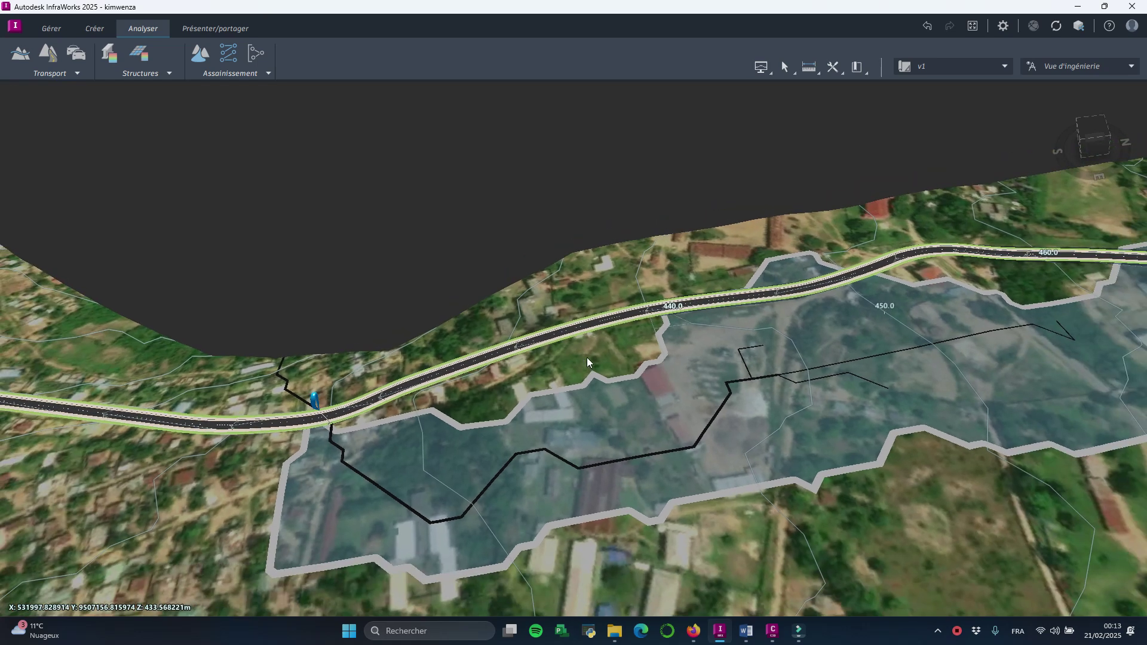
scroll(401, 420, up, 3)
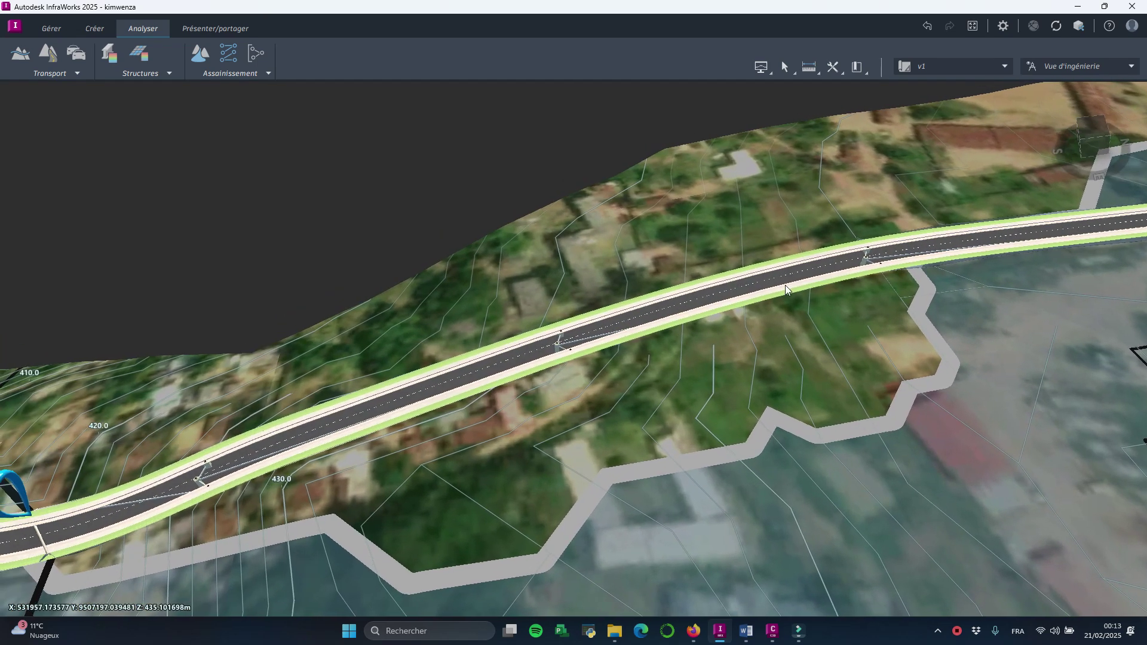
scroll(786, 299, up, 3)
shift+middle_drag(789, 325, 559, 333)
scroll(559, 333, up, 5)
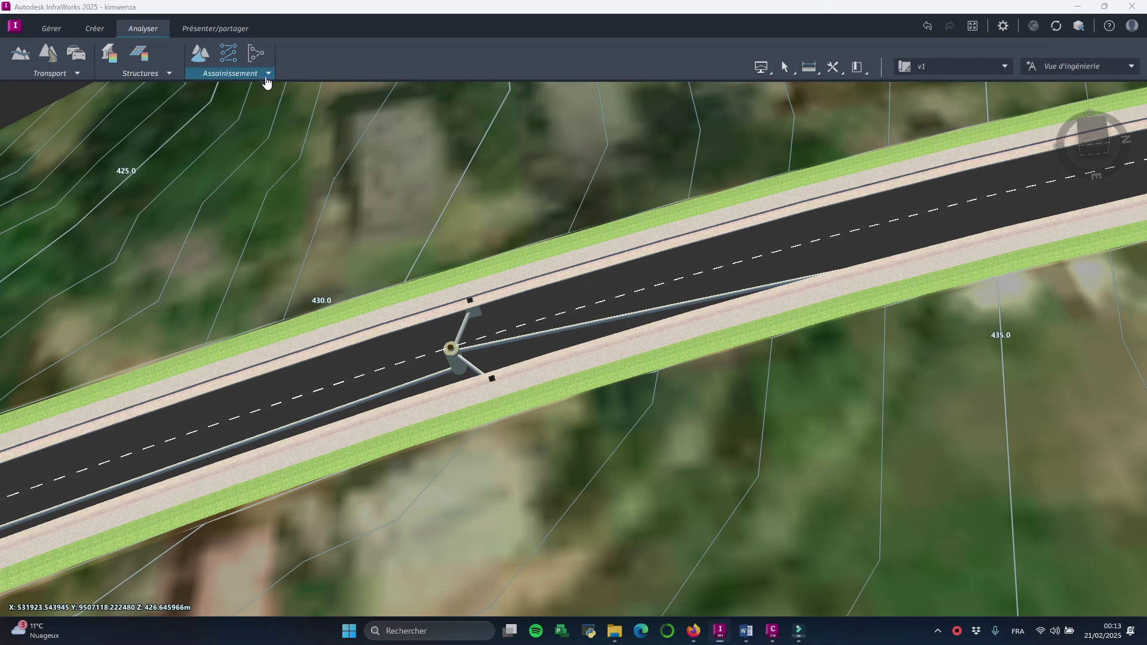
- Start the drainage performance review (Examiner les performances) and check the tailwater condition options, keeping (dc+D)/2
click(268, 73)
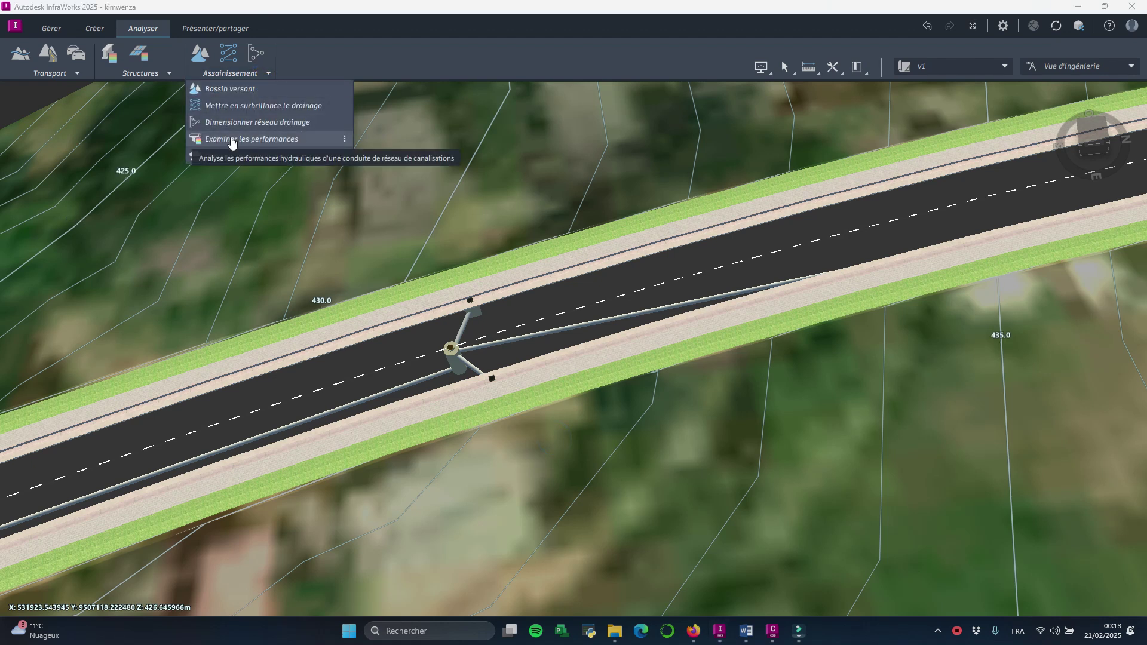
click(286, 140)
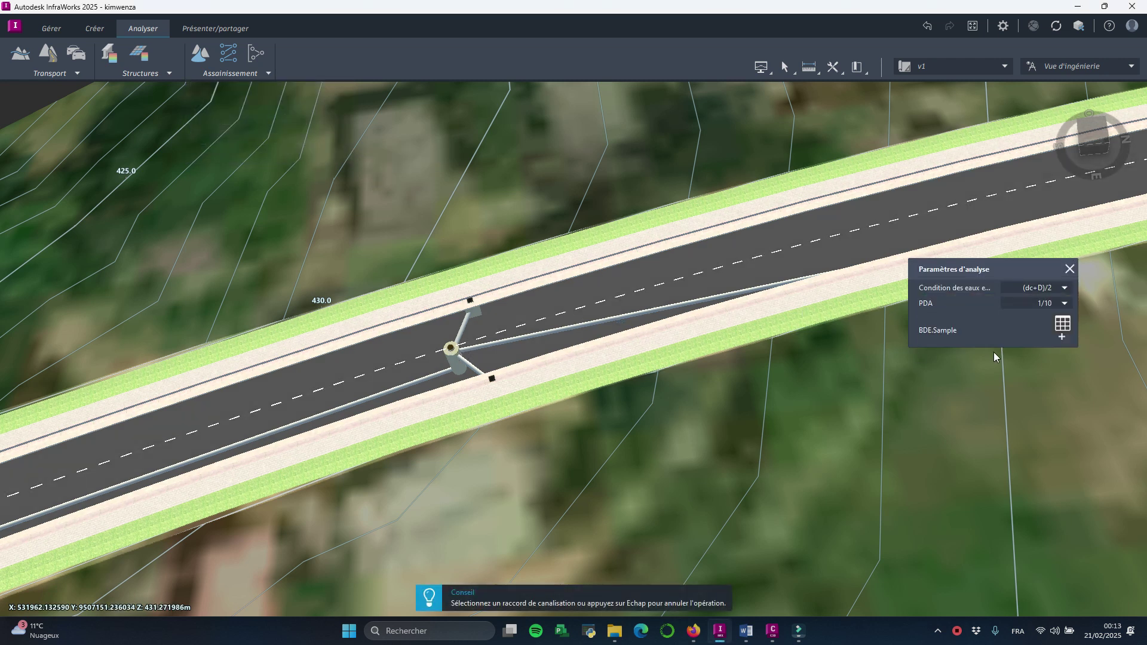
drag(1004, 274, 986, 323)
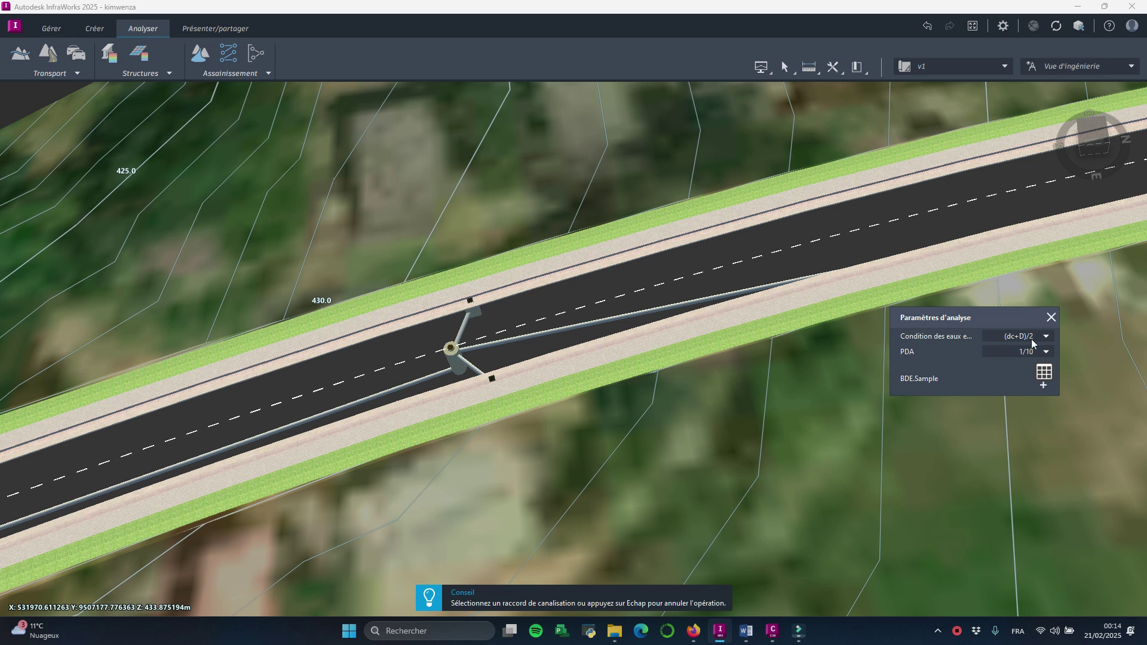
click(1046, 337)
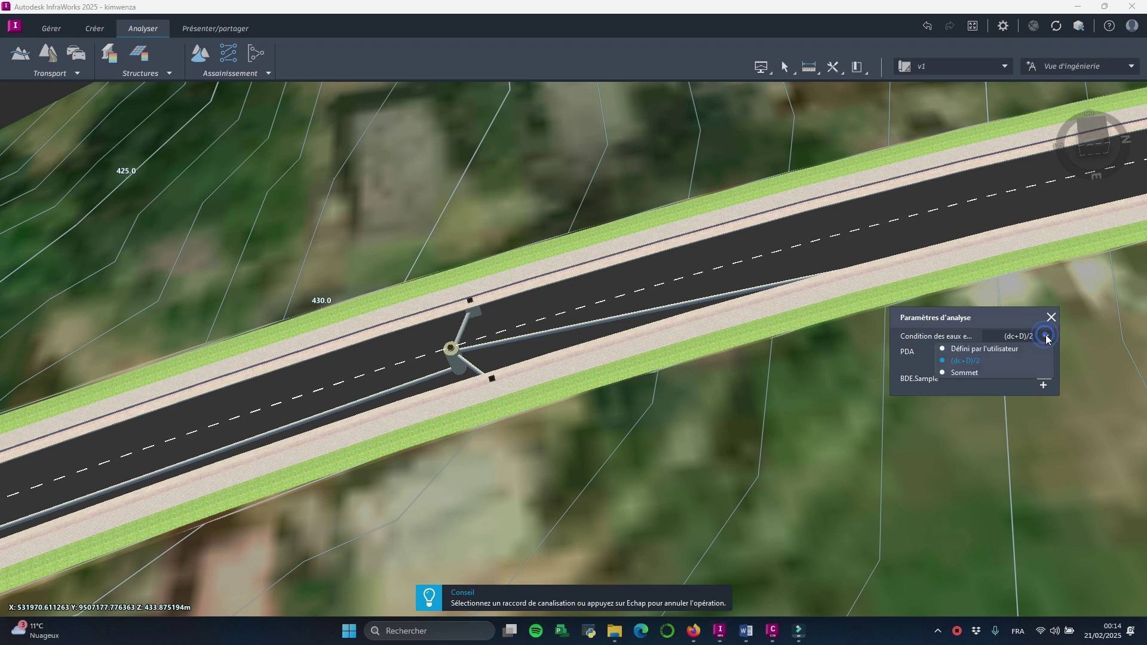
click(911, 320)
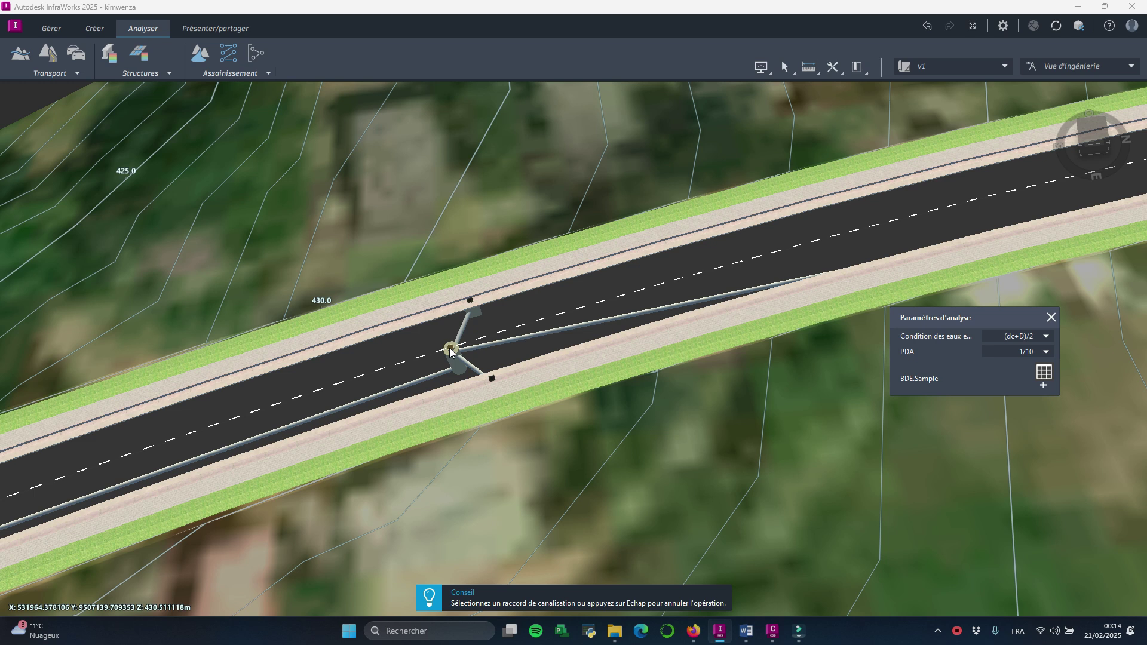
- Run the performance analysis between the manhole near the 430 contour and the next manhole uphill along the road
click(450, 348)
scroll(363, 413, down, 5)
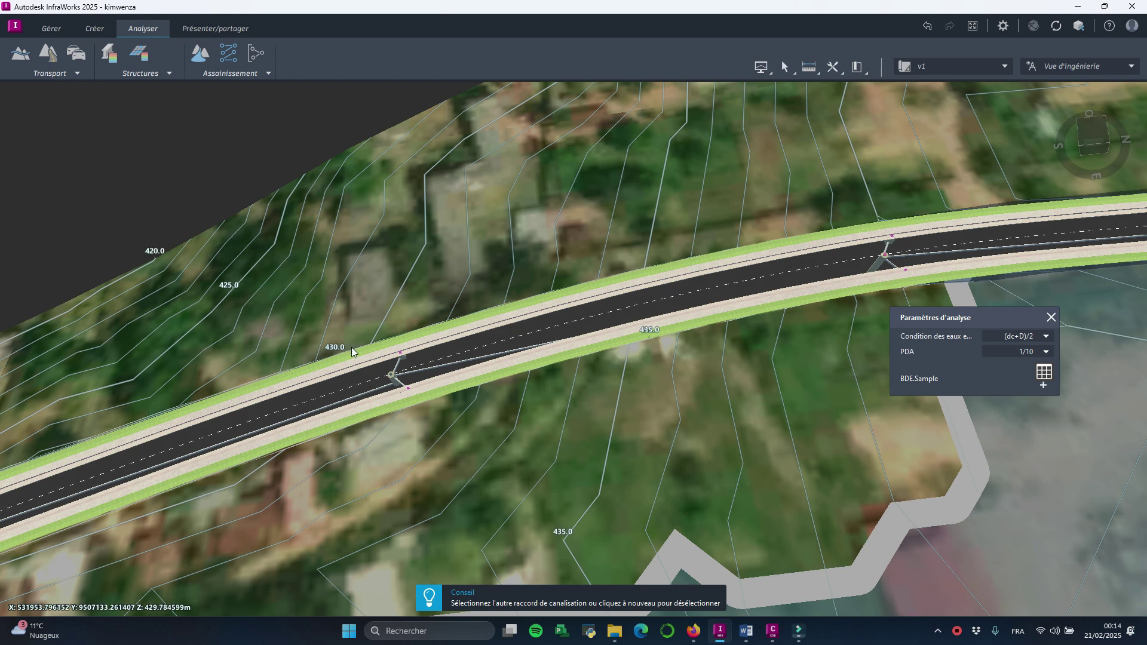
click(886, 257)
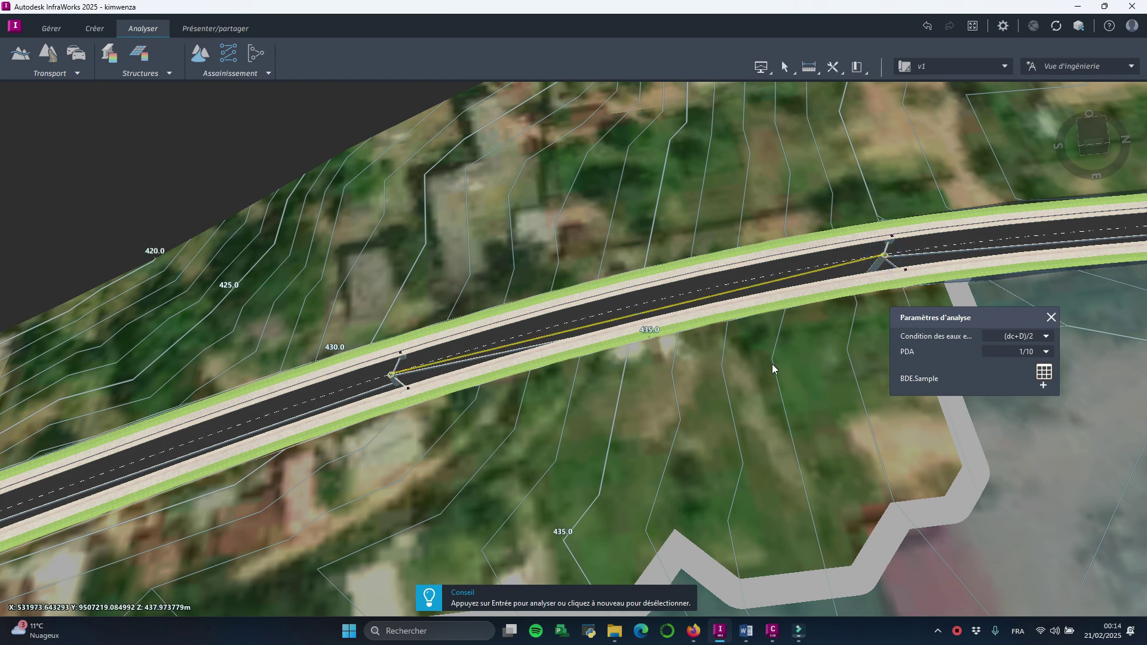
key(Return)
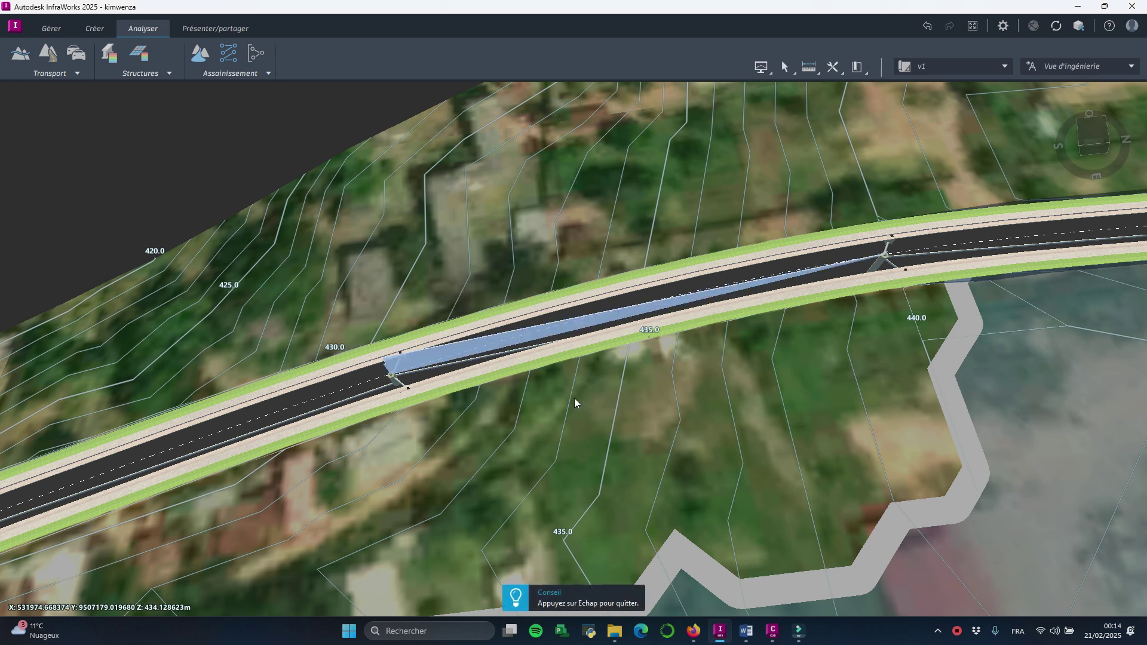
- Examine the analysis profile from the side, reading the energy line, pipe crown and hydraulic grade line near the downhill manhole
scroll(570, 398, up, 4)
drag(564, 404, 620, 289)
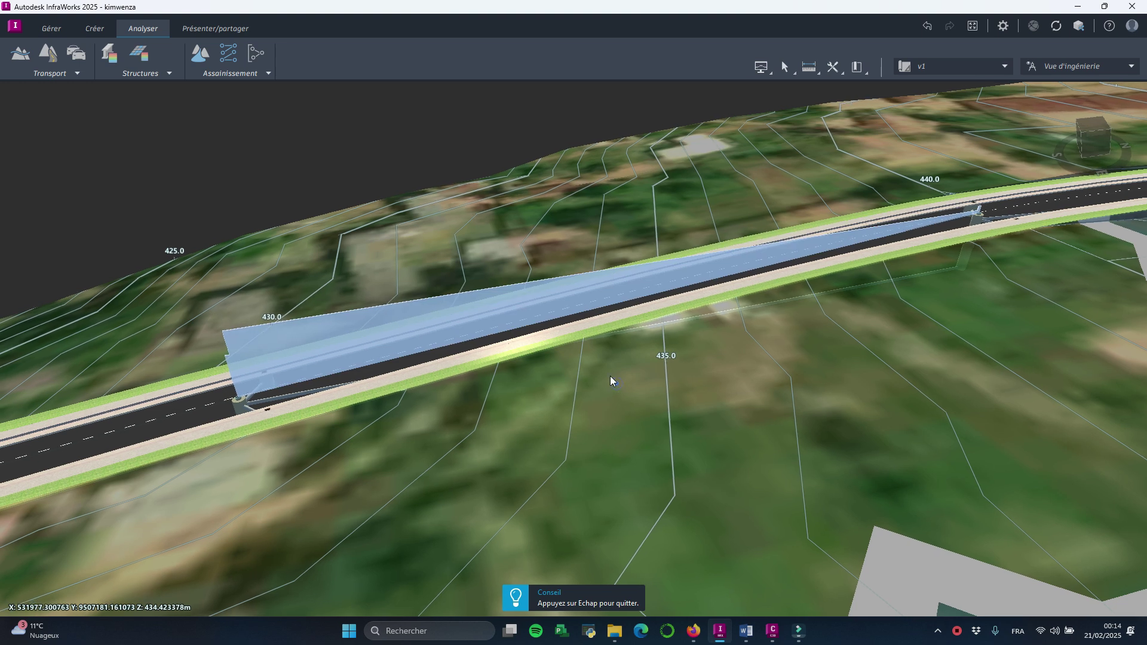
drag(611, 377, 603, 353)
mouse_move(334, 326)
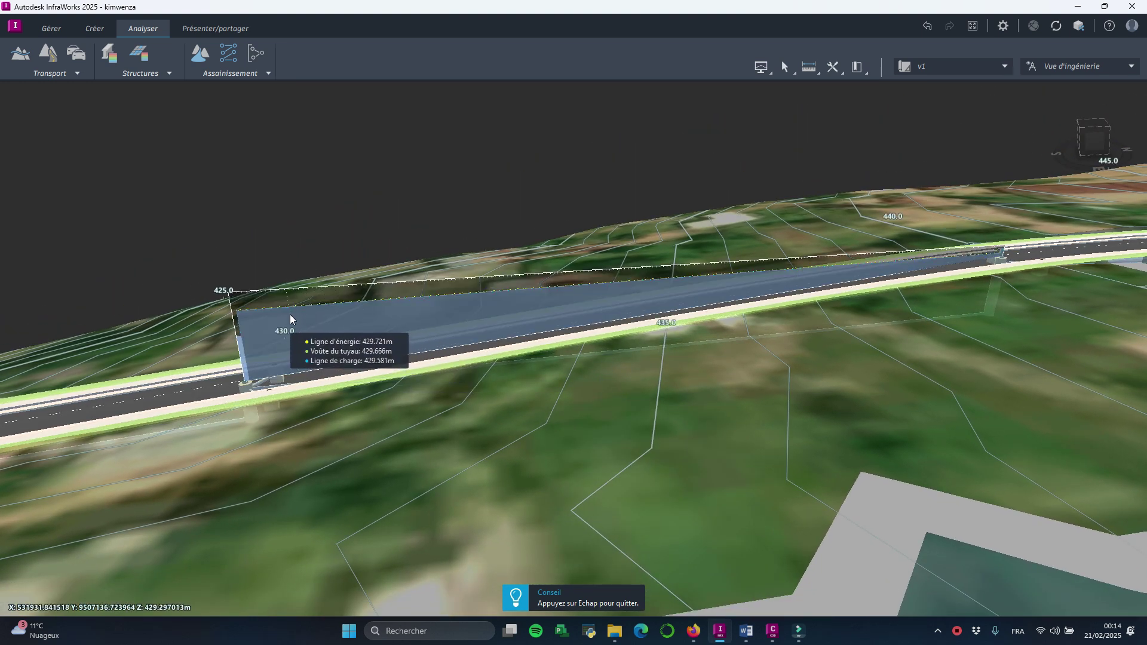
scroll(290, 317, down, 1)
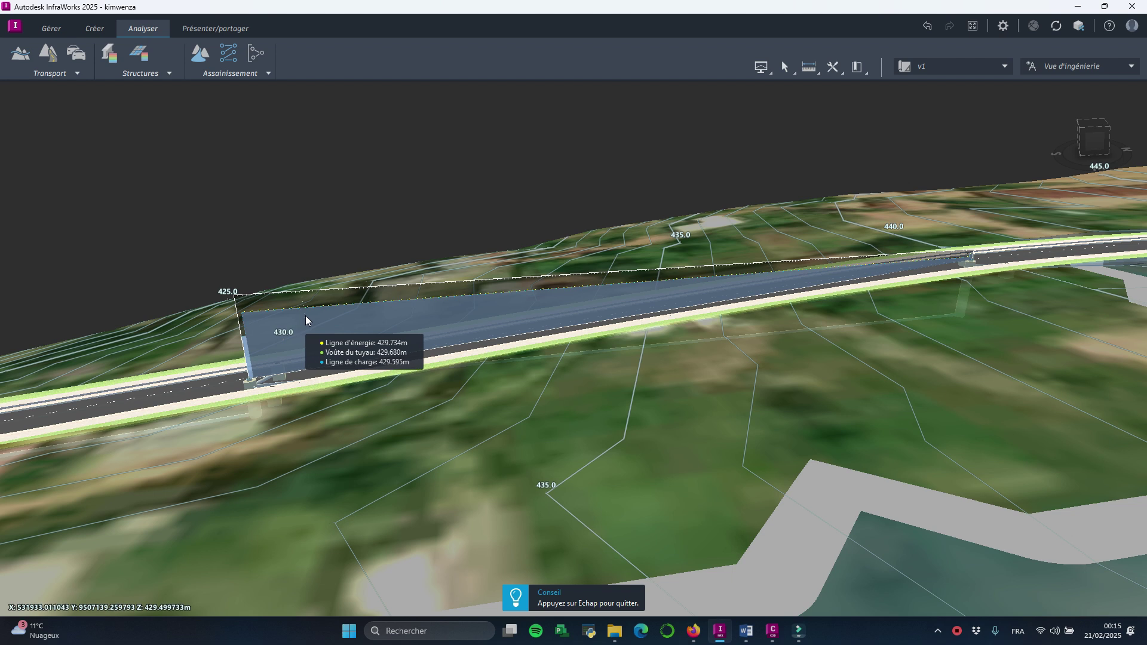
scroll(241, 311, up, 5)
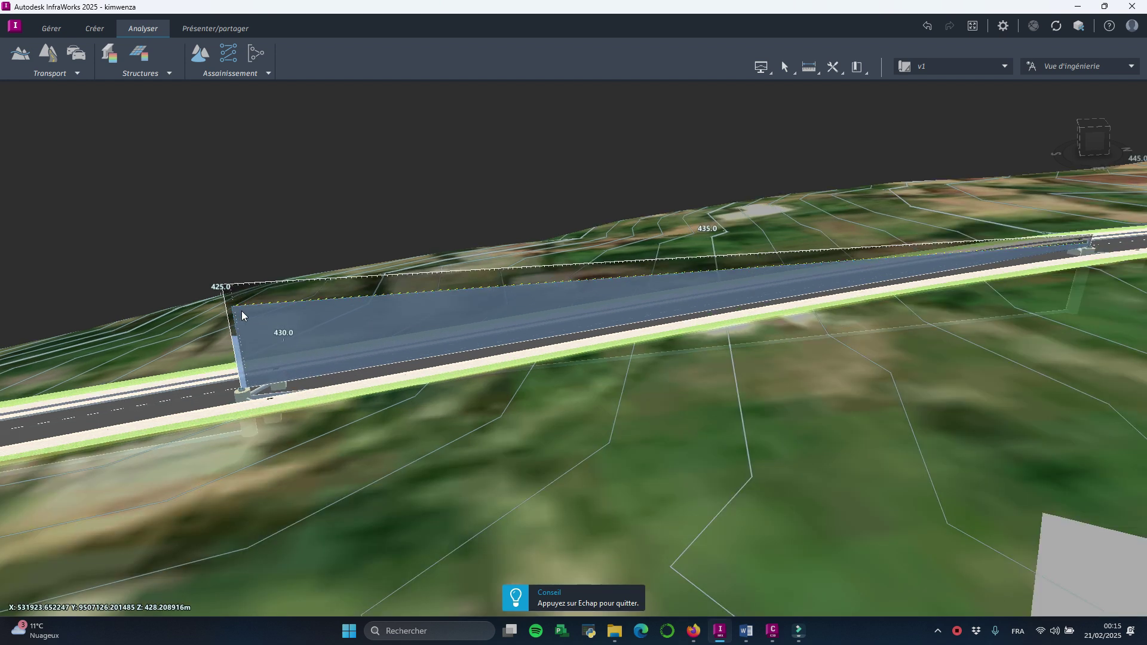
scroll(215, 285, up, 3)
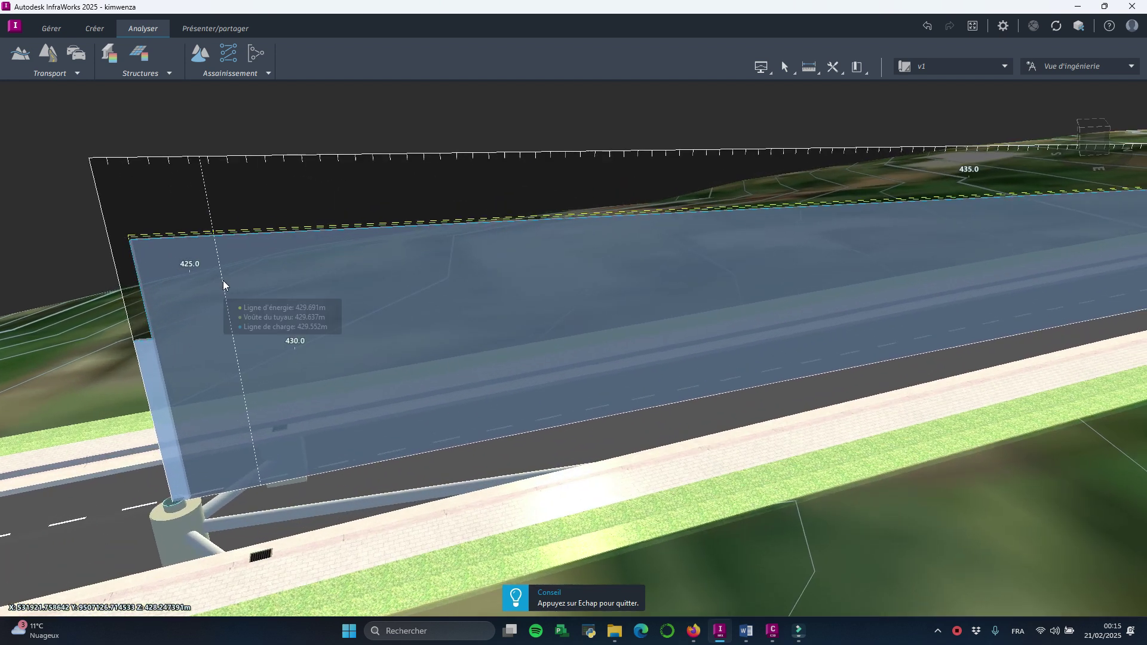
scroll(197, 249, up, 3)
scroll(241, 246, down, 3)
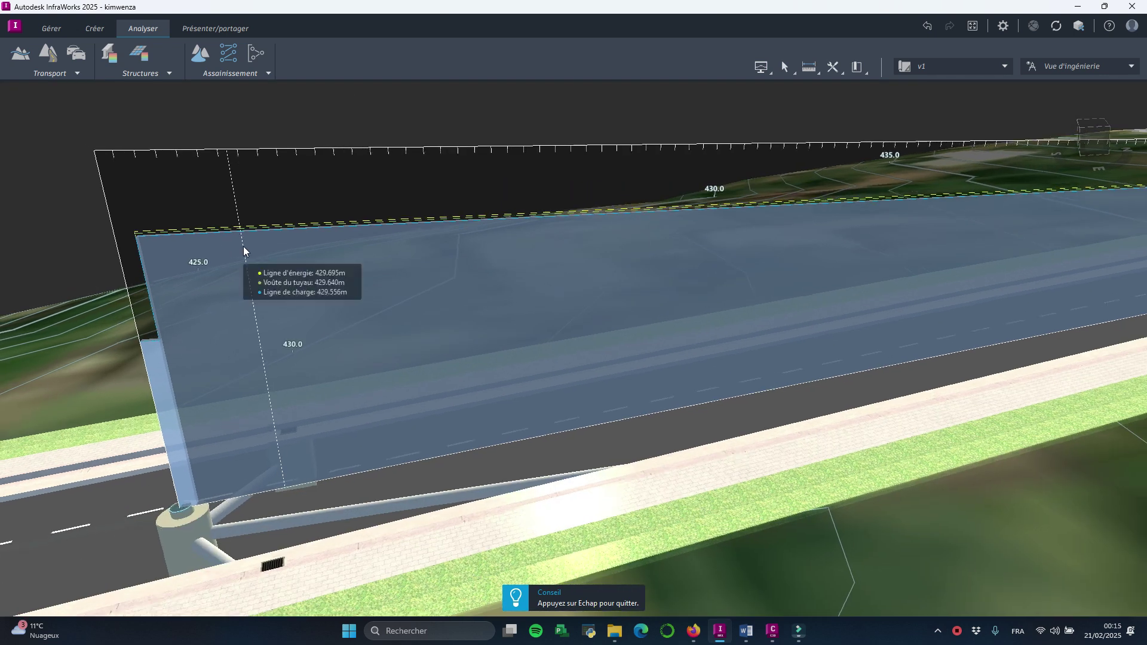
scroll(232, 222, up, 2)
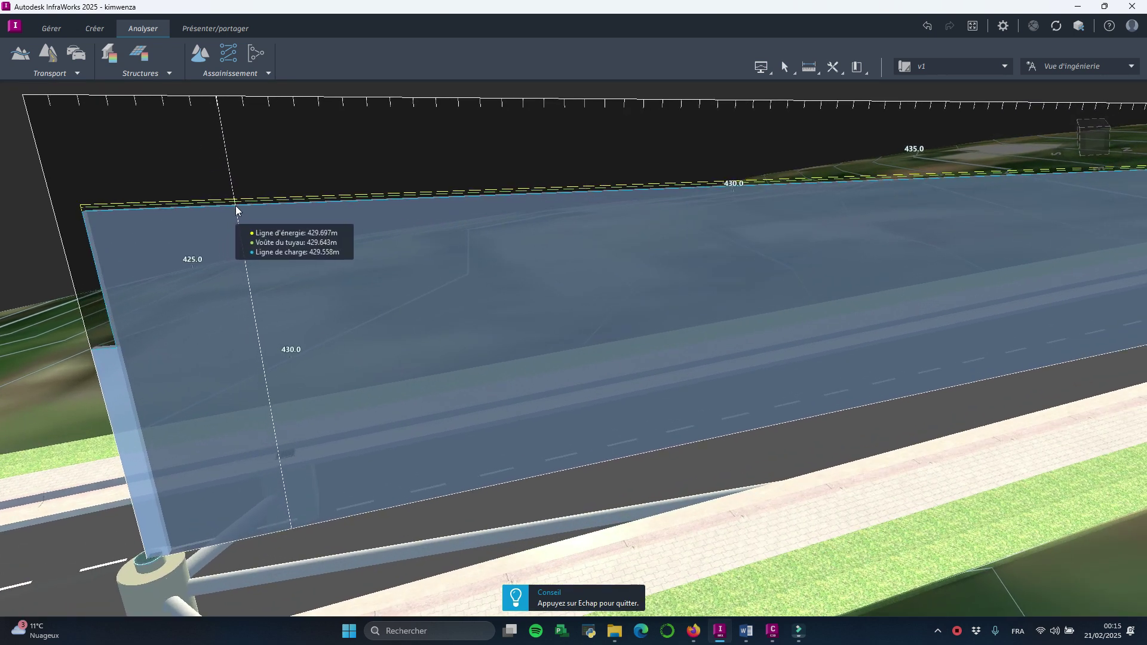
scroll(233, 208, down, 4)
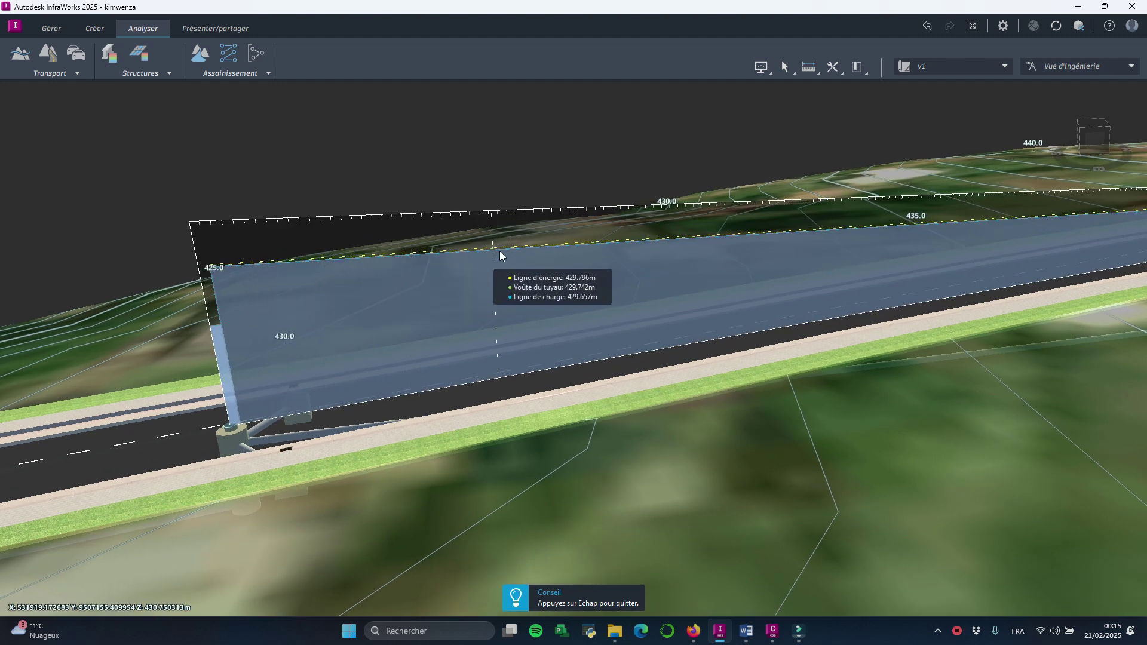
- Compare the energy line and hydraulic grade line with the pipe crown along the analysed run
scroll(450, 274, down, 1)
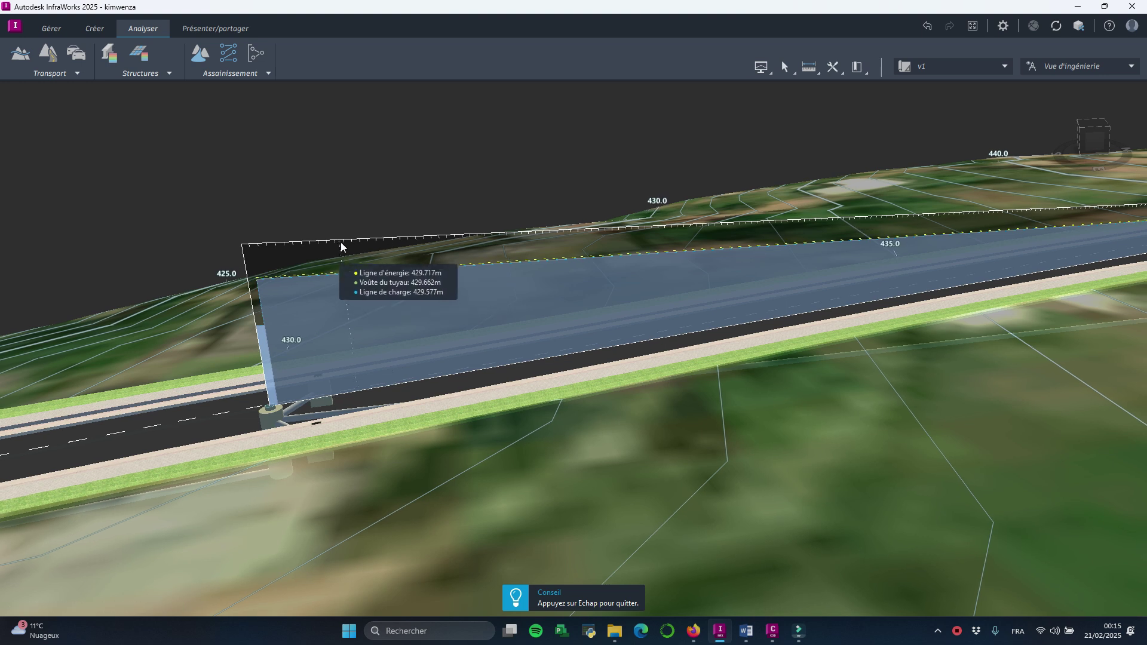
scroll(389, 272, down, 3)
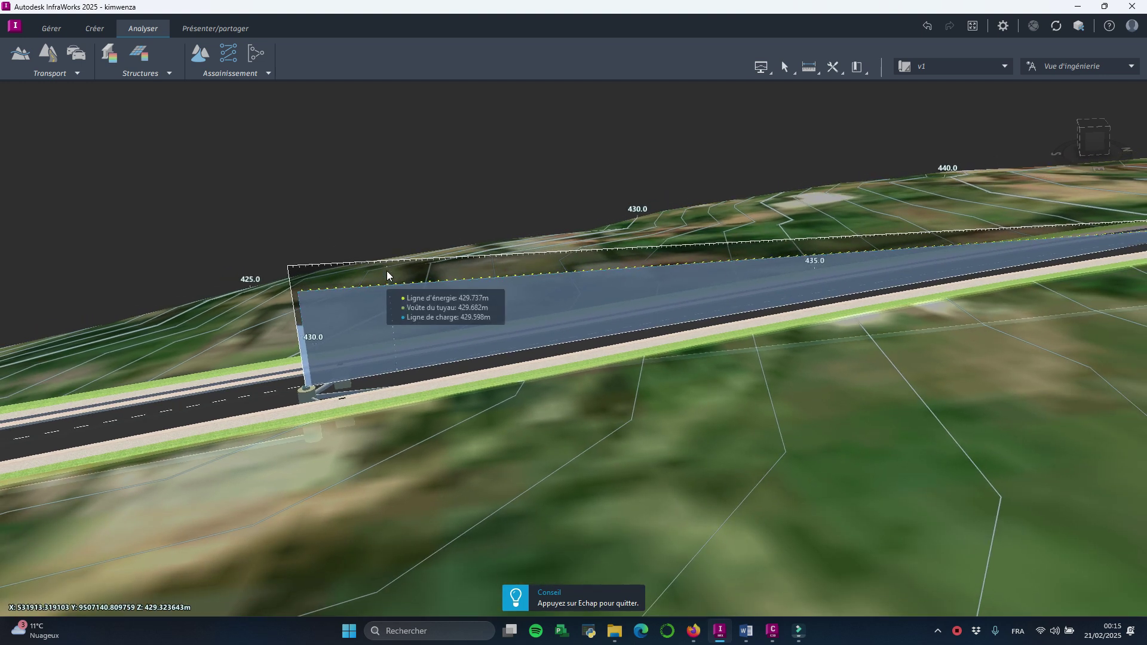
scroll(618, 266, up, 5)
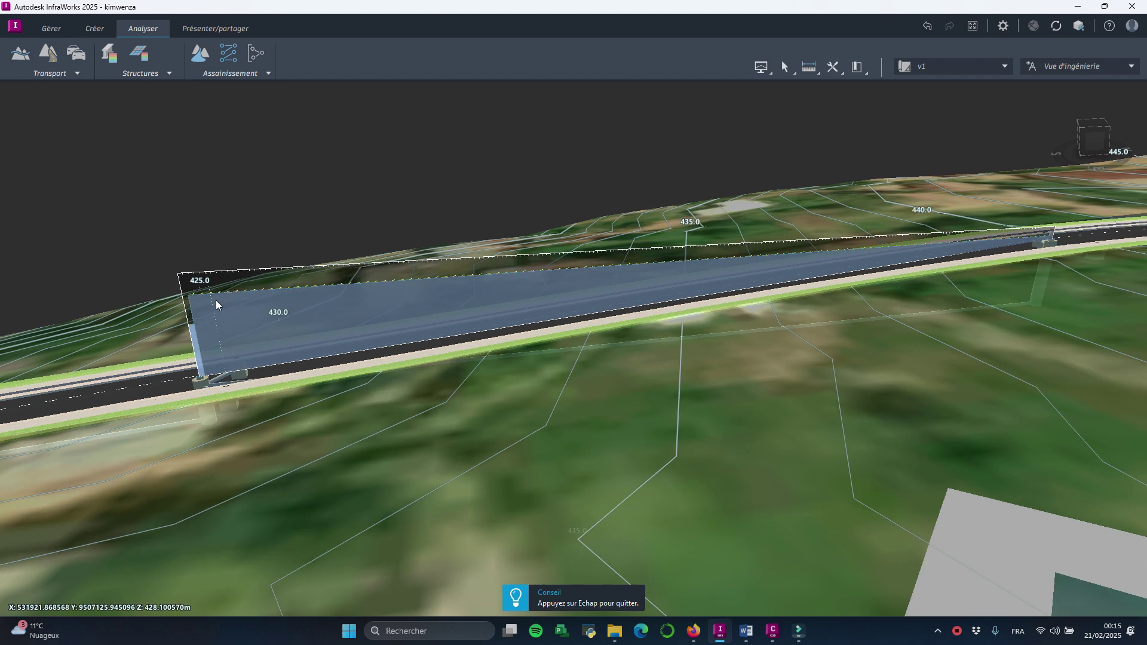
scroll(215, 300, up, 3)
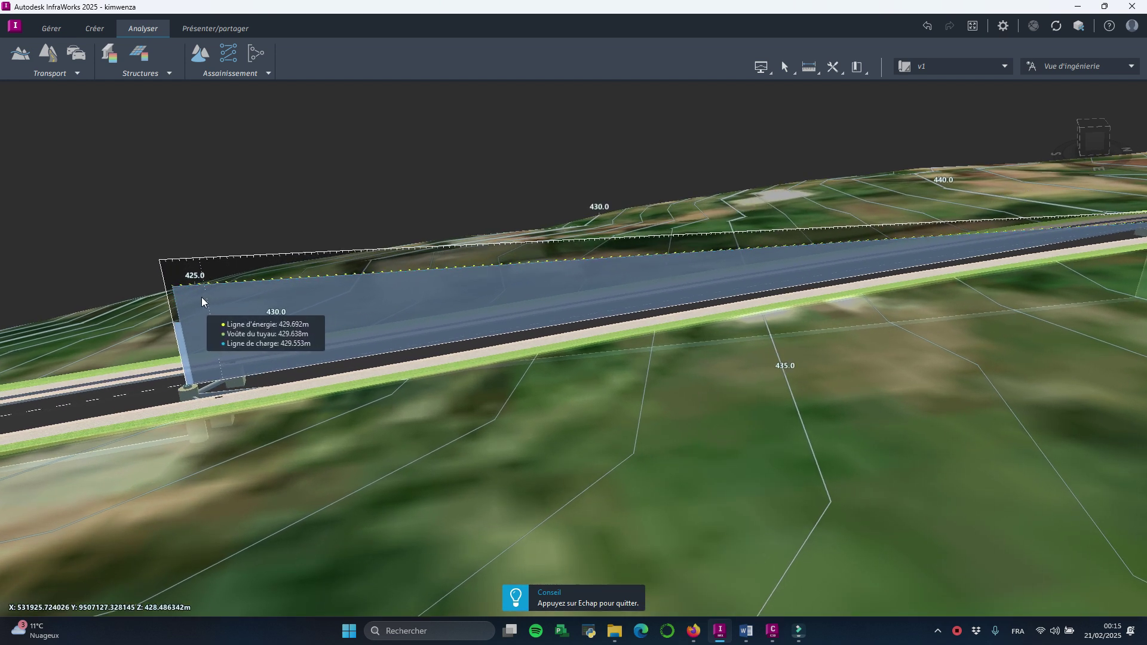
scroll(255, 284, down, 5)
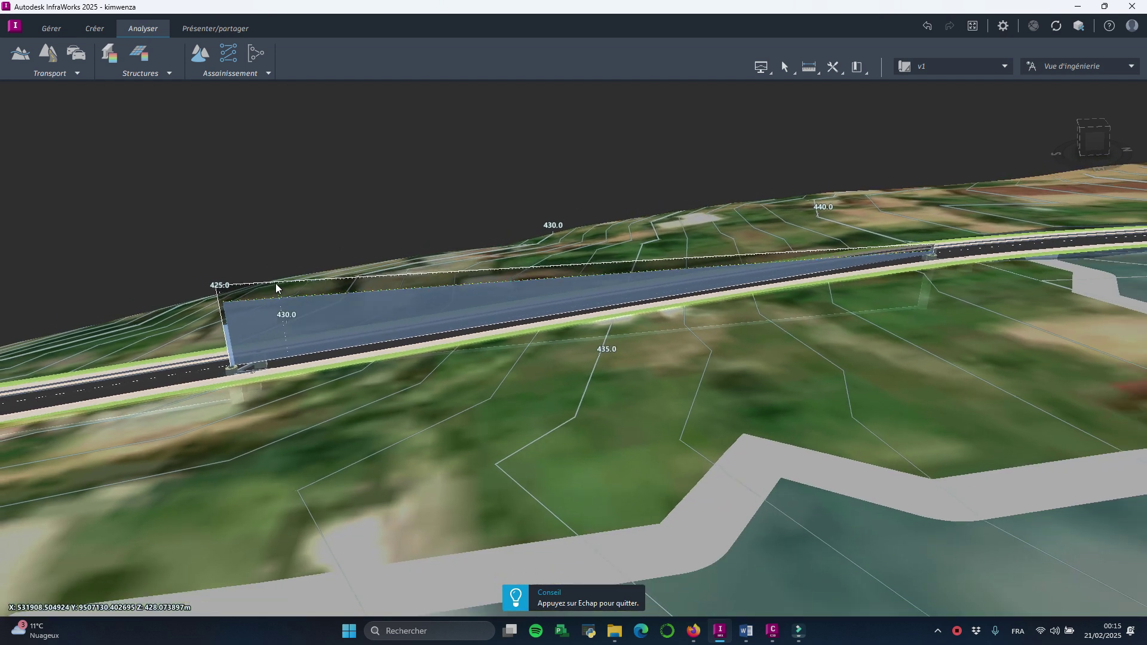
scroll(363, 305, up, 1)
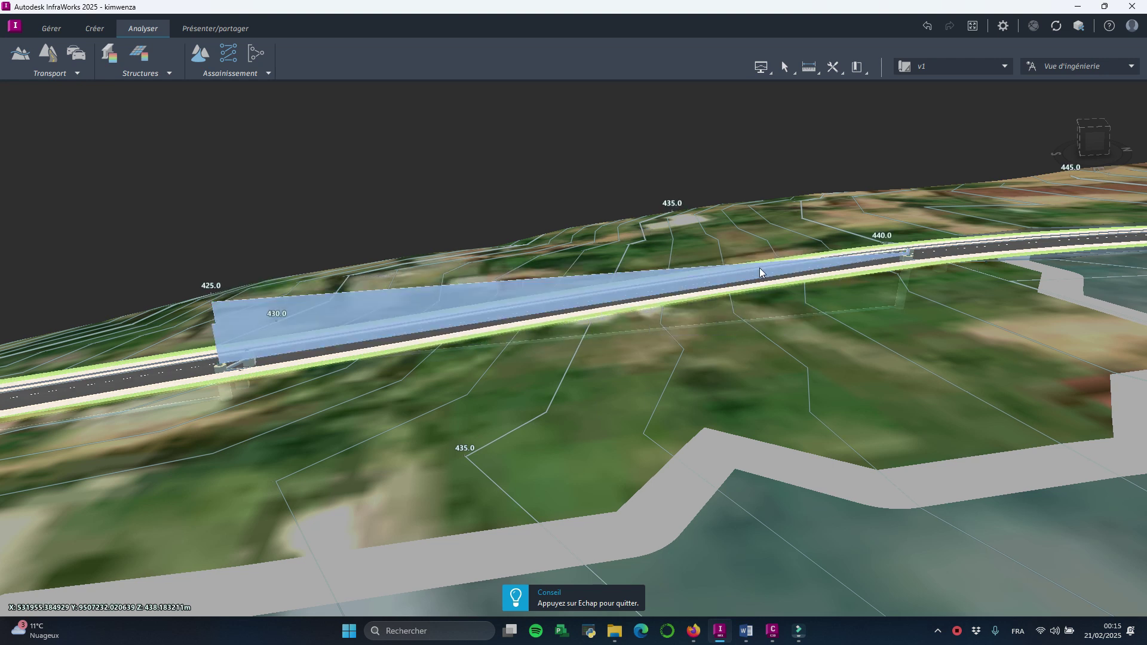
scroll(243, 303, up, 1)
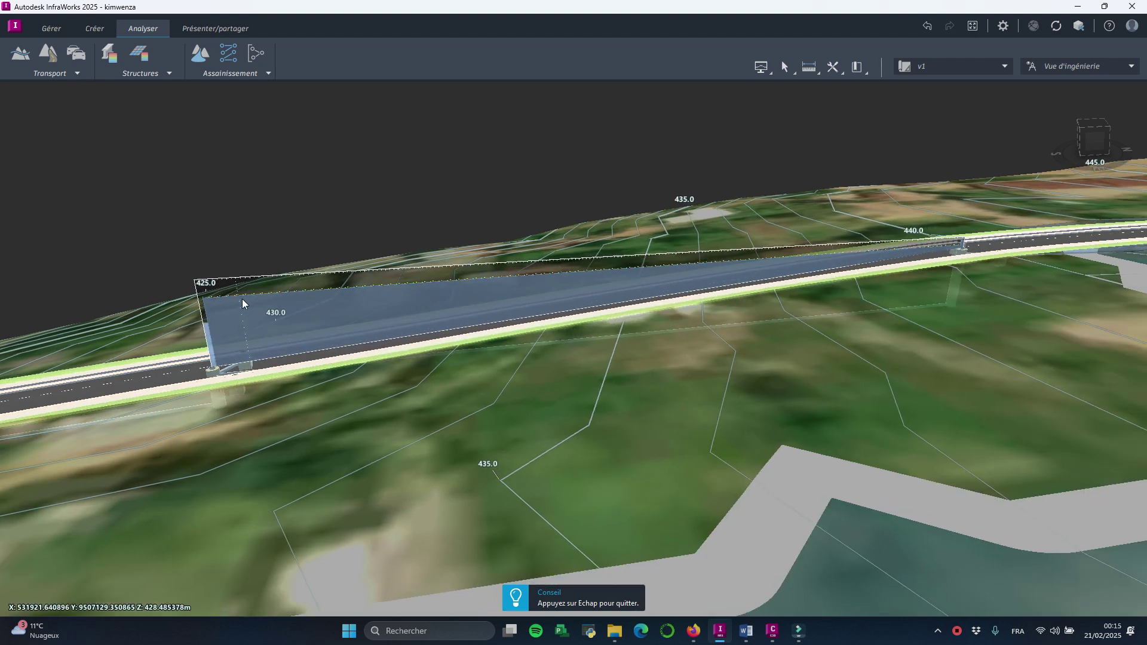
scroll(243, 303, up, 1)
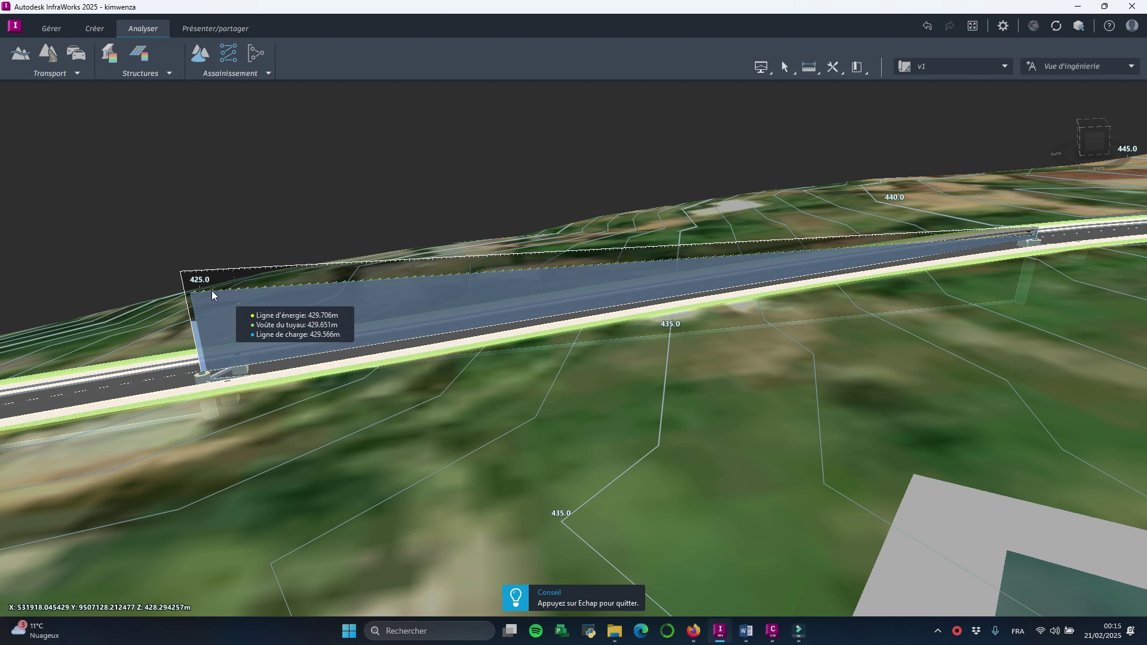
scroll(212, 294, up, 2)
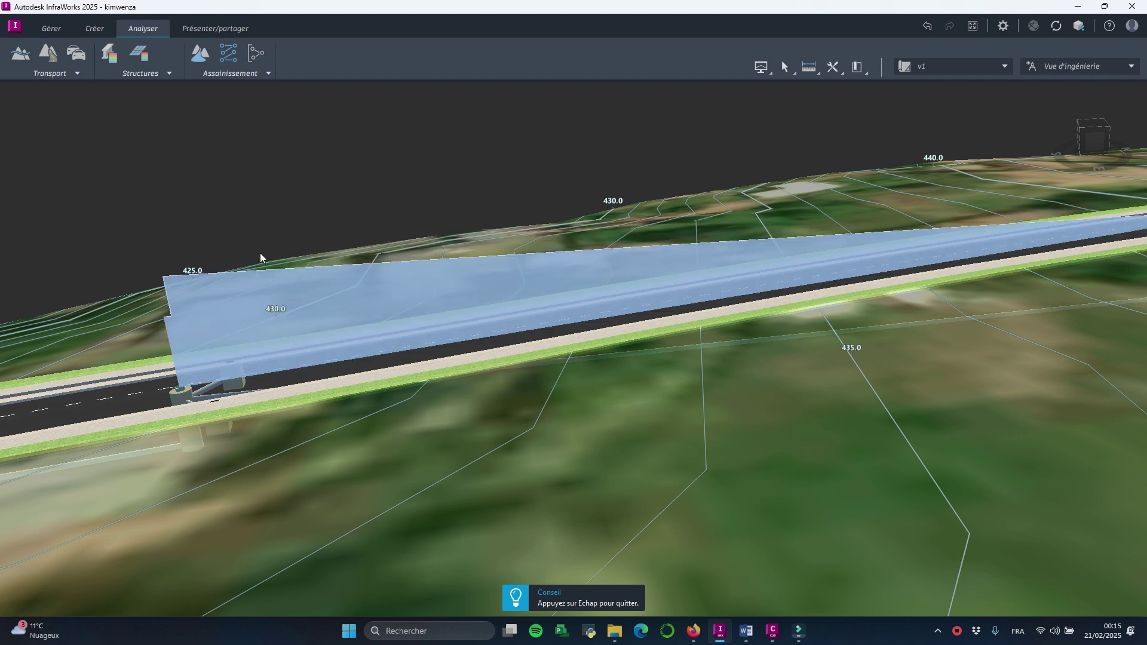
- Look over the neighbouring manholes further along the road and exit the performance review
scroll(269, 261, down, 5)
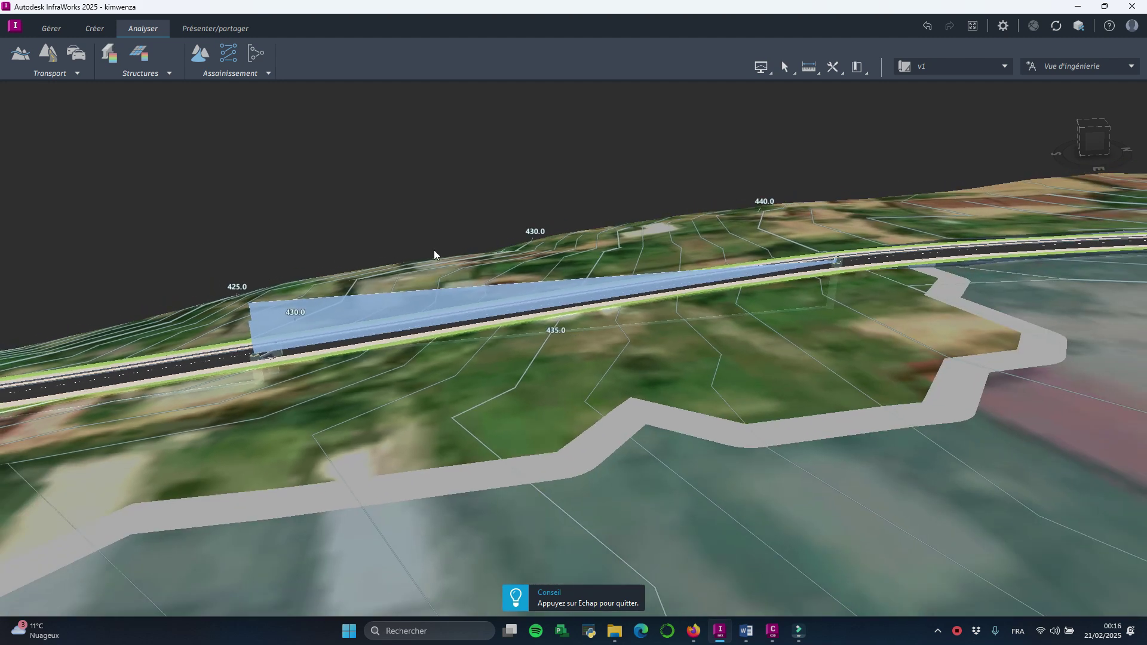
mouse_move(704, 353)
middle_down()
mouse_move(694, 407)
mouse_move(478, 360)
mouse_move(495, 348)
mouse_move(447, 300)
middle_up()
scroll(265, 290, down, 10)
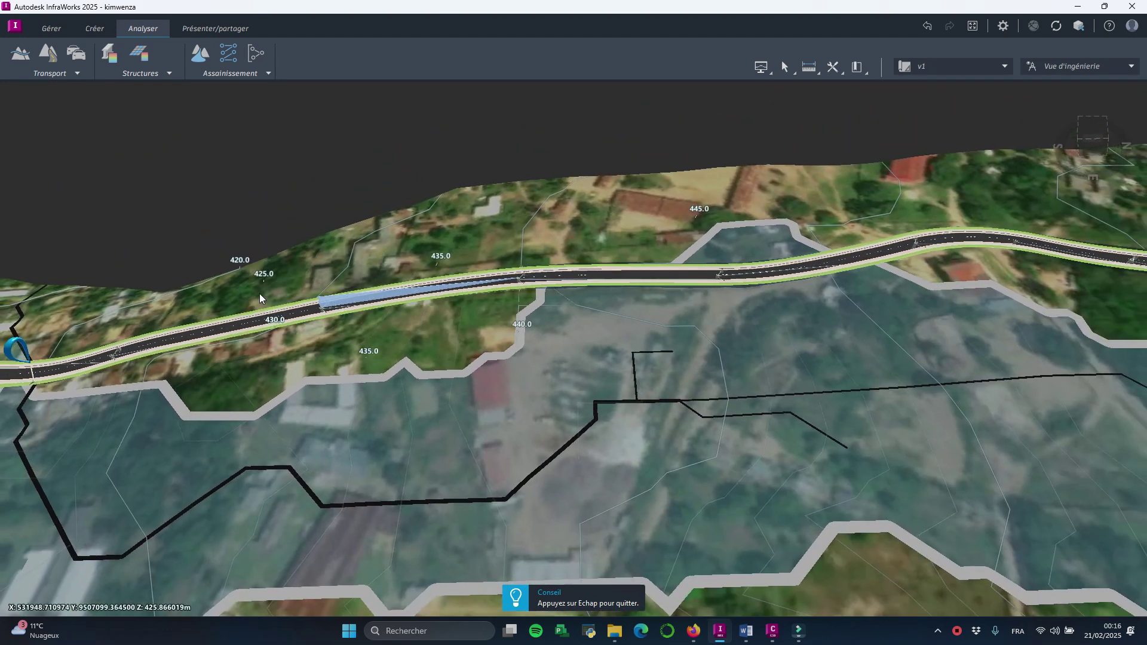
scroll(866, 232, up, 6)
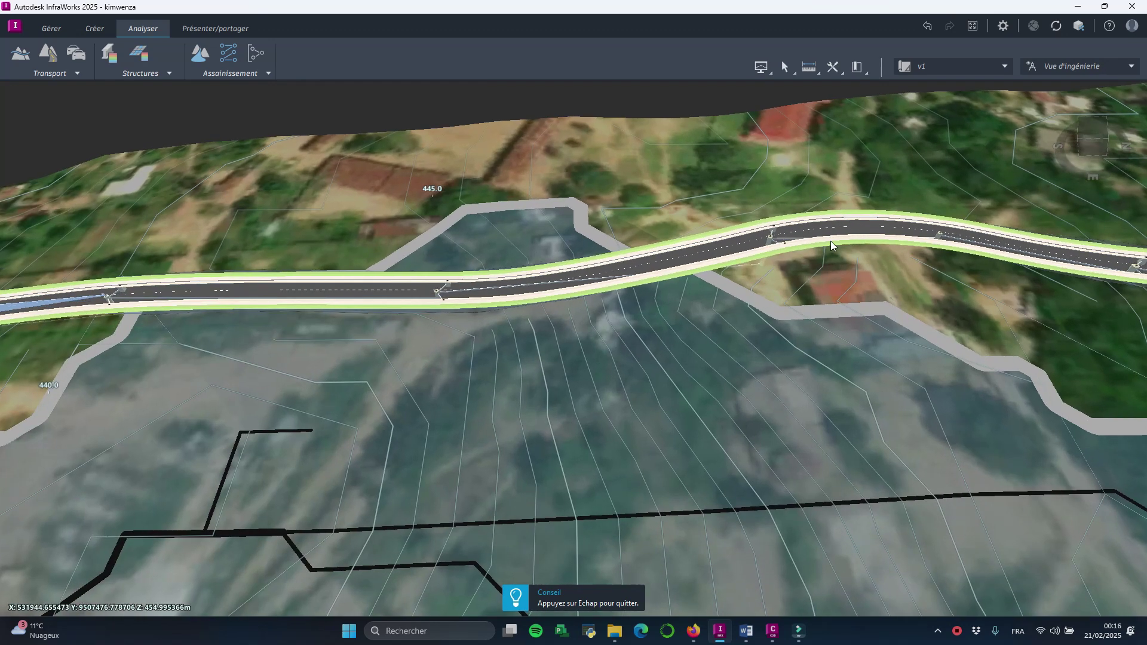
scroll(581, 283, up, 5)
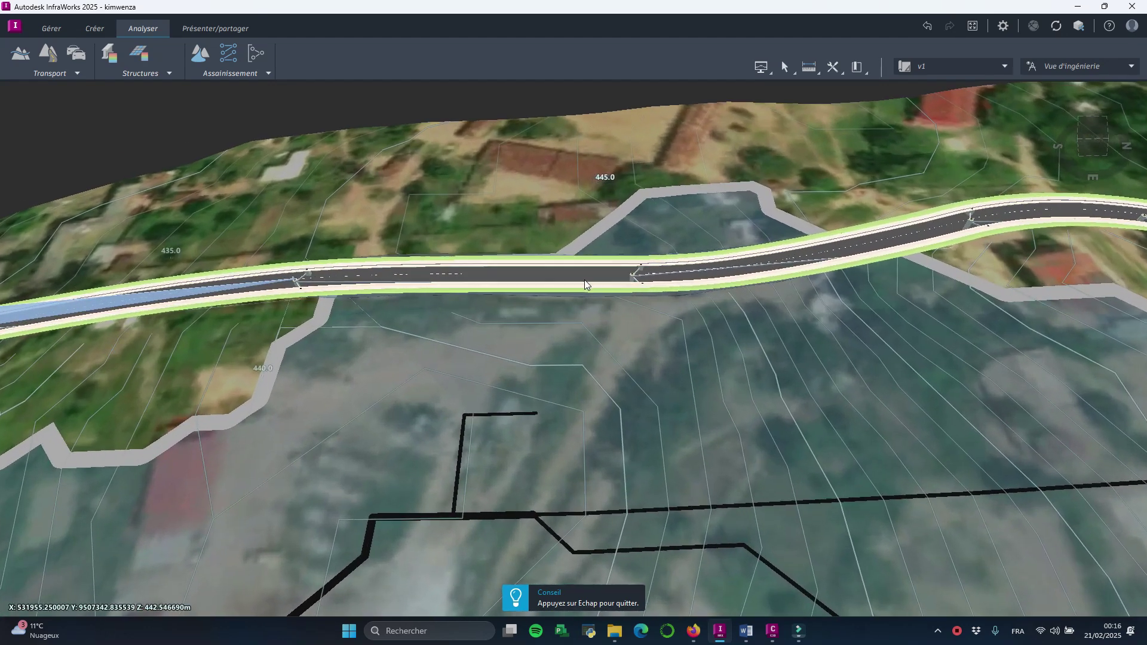
scroll(653, 267, down, 8)
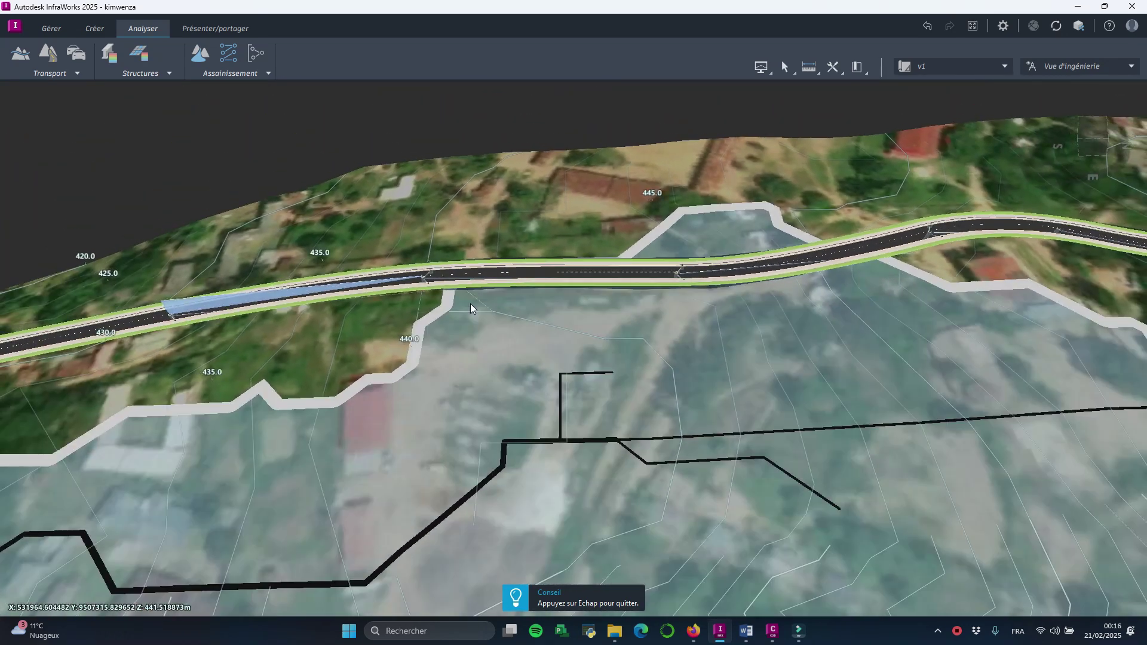
scroll(190, 328, up, 4)
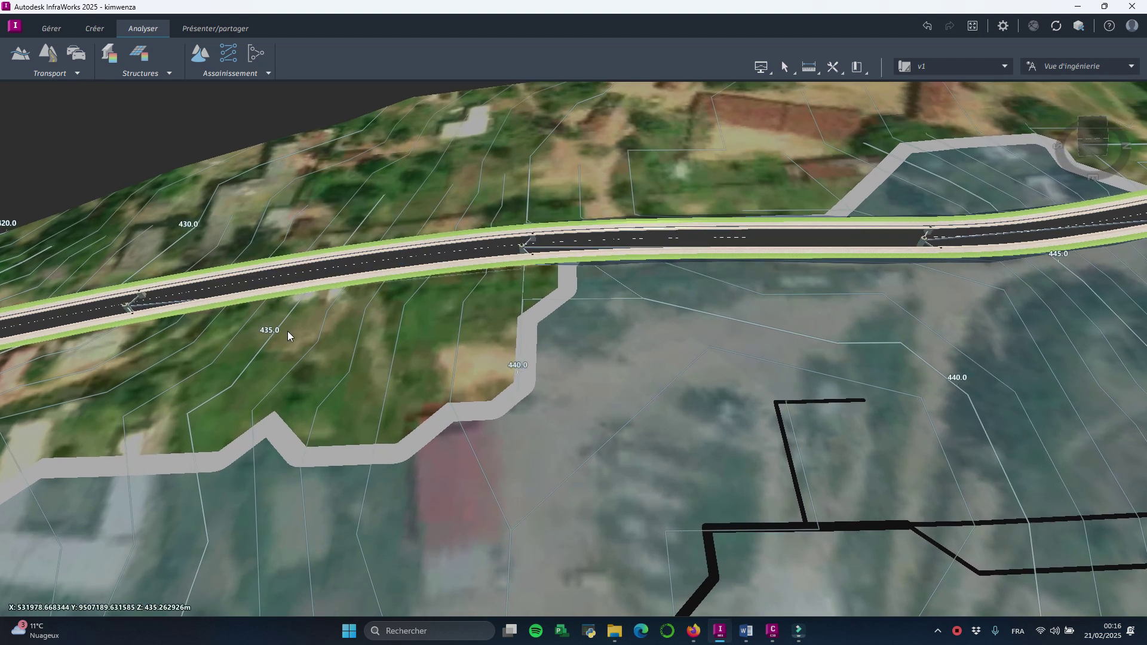
- Review the model's rainfall data sets listed under the IDF category and close the rainfall data
scroll(289, 334, up, 1)
middle_drag(413, 348, 585, 372)
scroll(353, 365, up, 3)
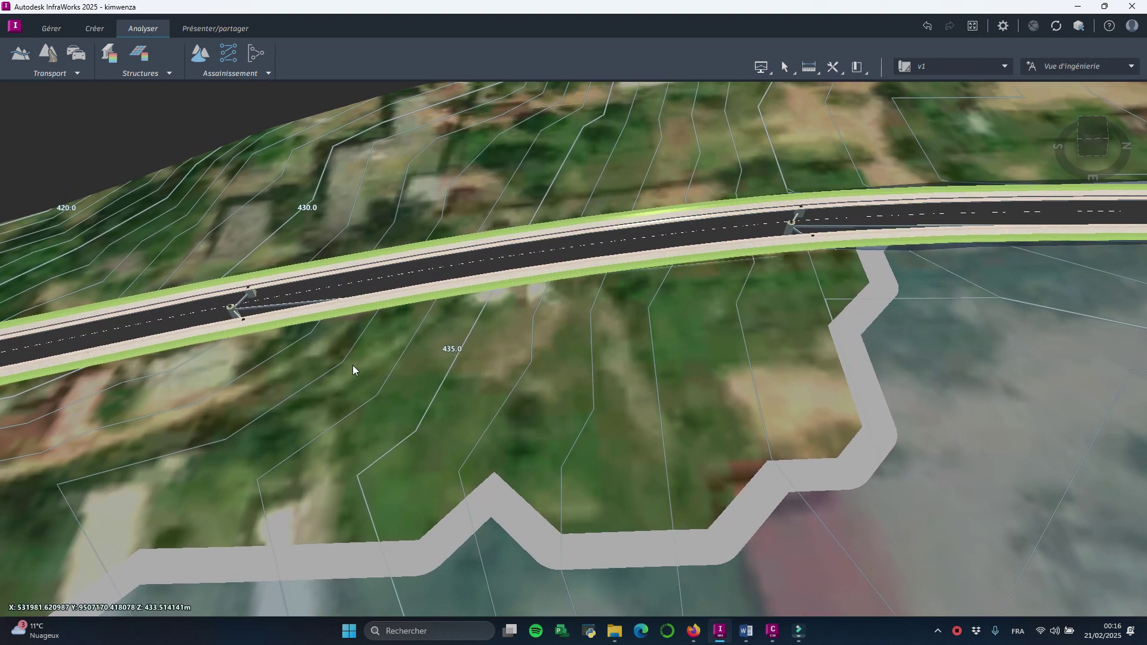
click(255, 75)
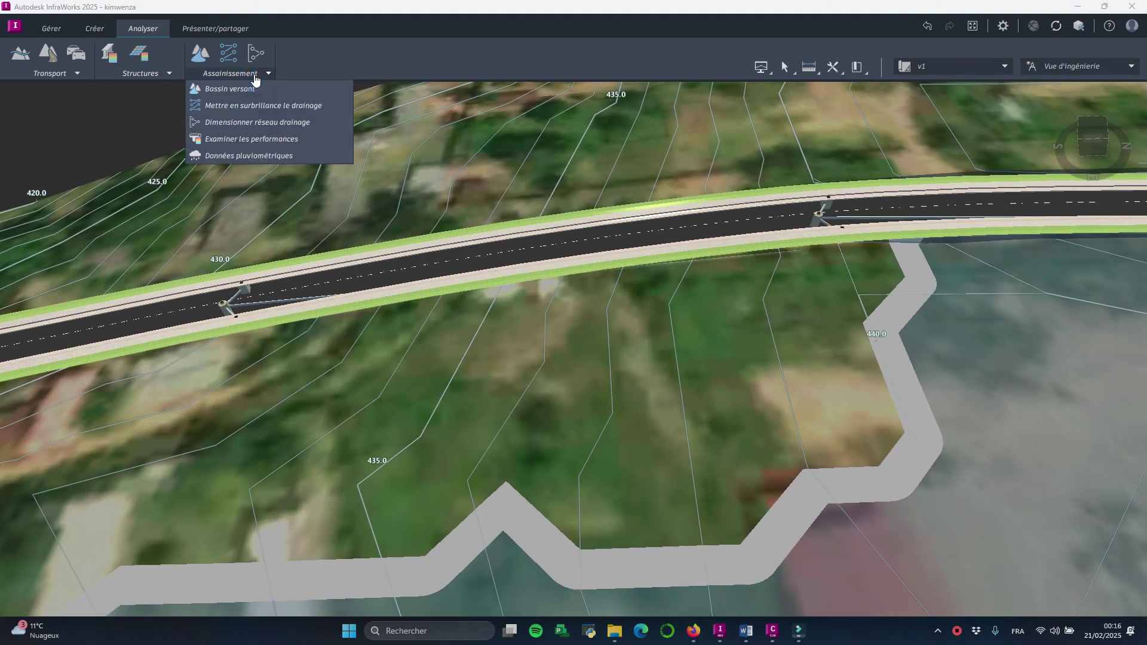
click(235, 155)
scroll(758, 304, down, 2)
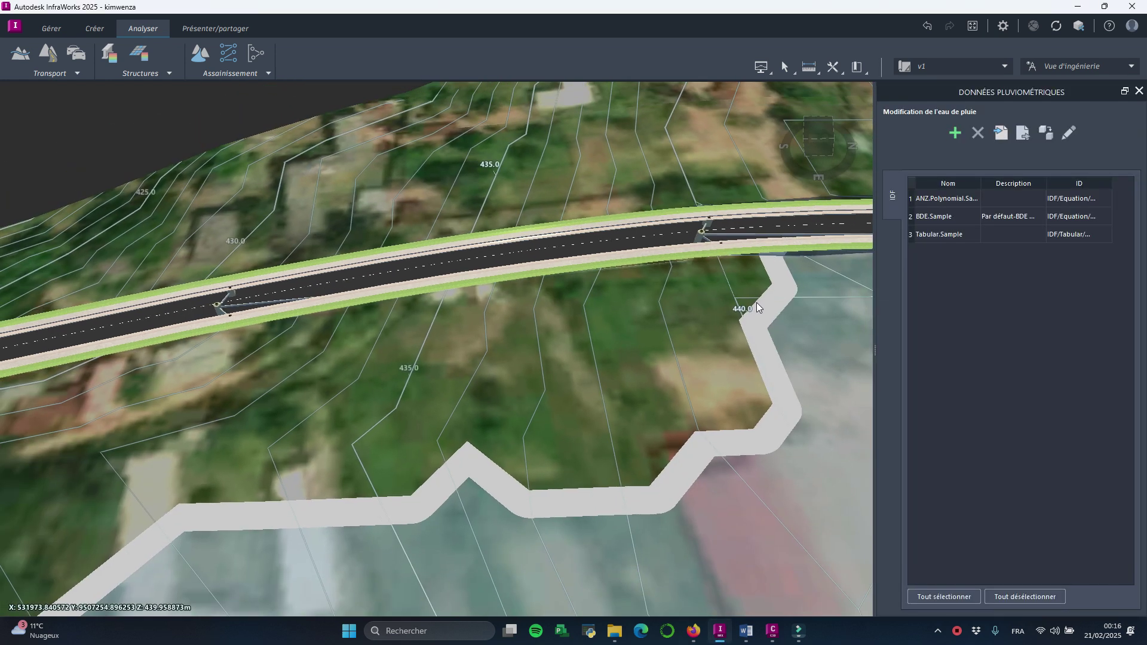
drag(748, 314, 835, 285)
scroll(694, 287, down, 1)
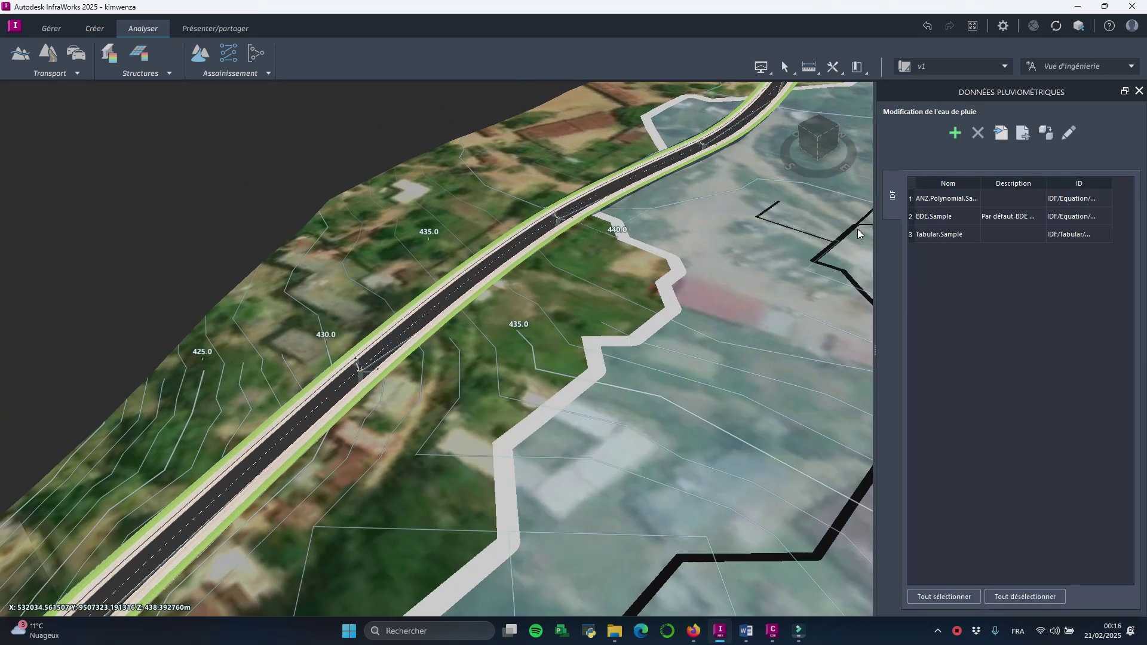
click(1139, 92)
scroll(612, 290, down, 3)
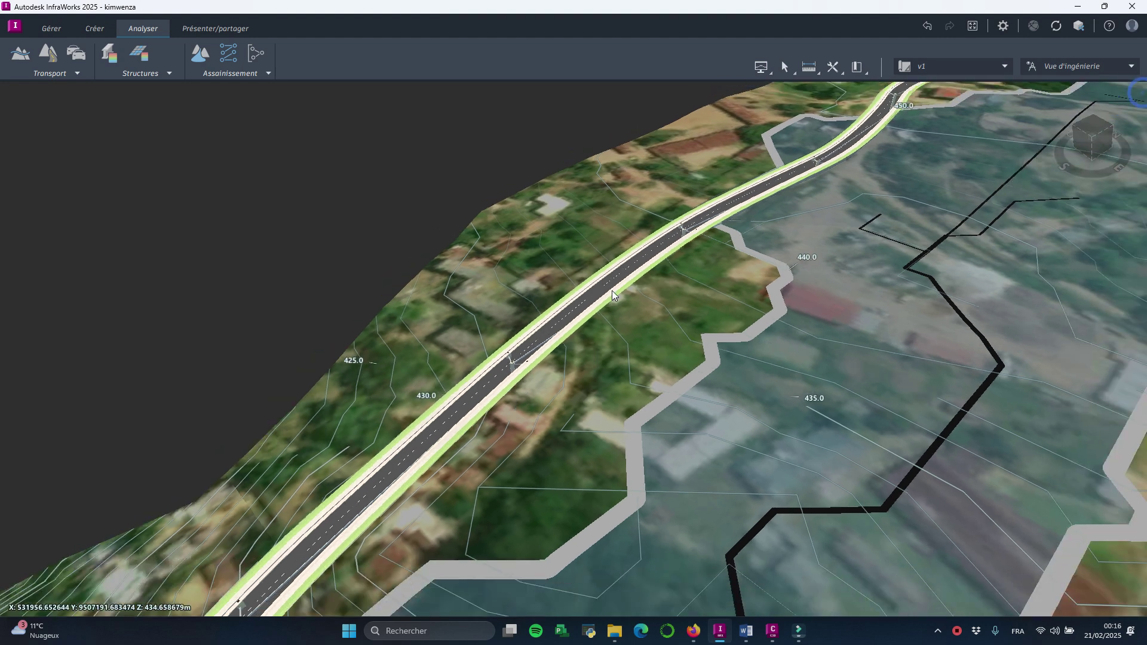
- Examine the catchment boundary and the drainage path beside the road along their full length
drag(634, 326, 328, 306)
scroll(328, 306, down, 2)
middle_drag(885, 254, 526, 343)
scroll(561, 336, down, 1)
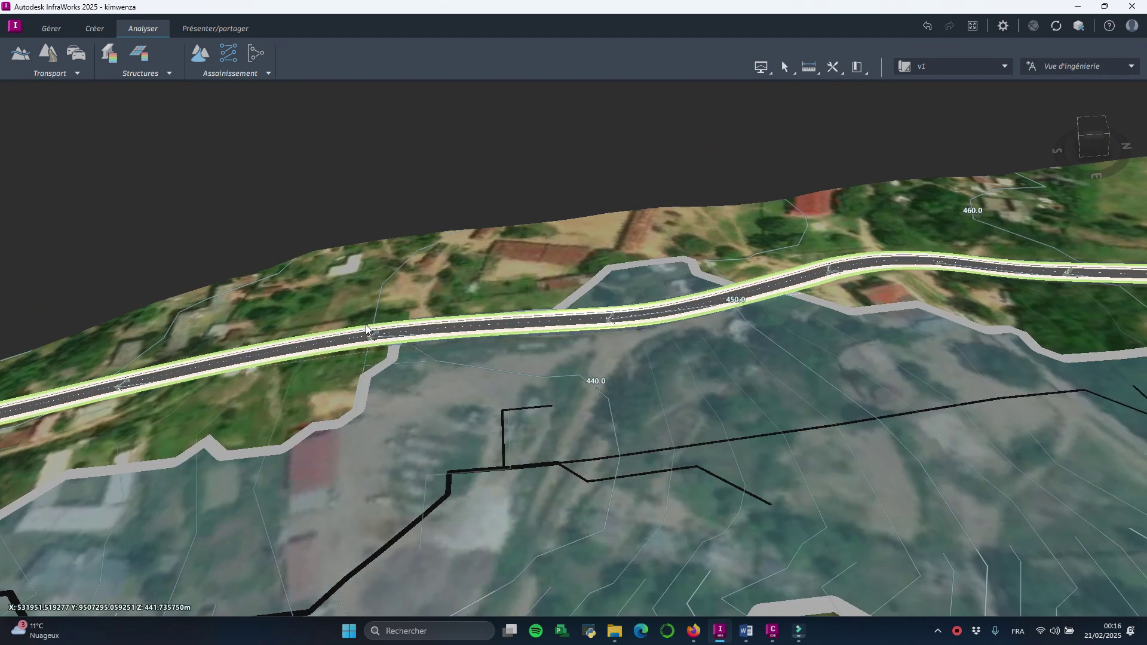
scroll(755, 336, down, 2)
scroll(860, 313, up, 5)
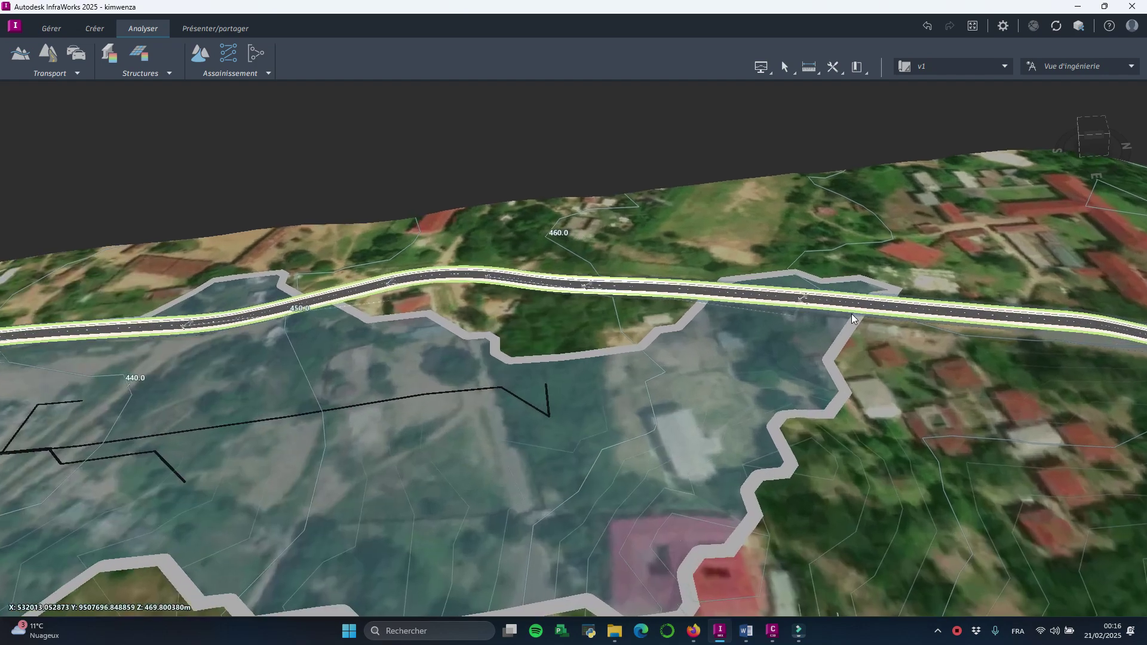
scroll(933, 325, down, 6)
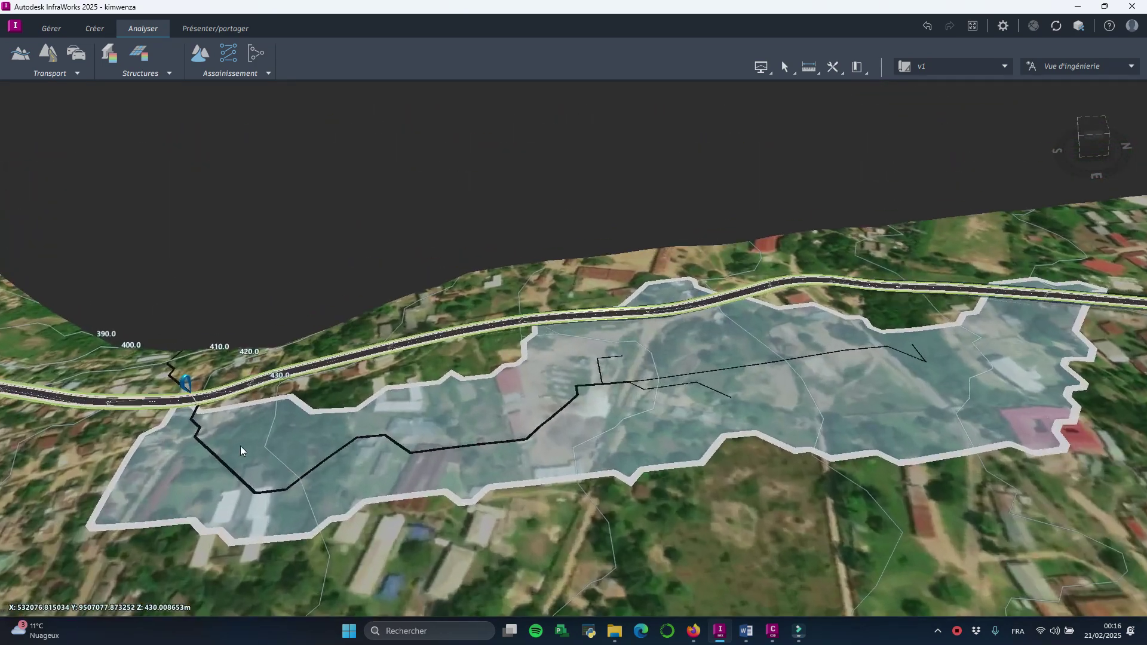
- Select the culvert where the drainage path crosses beneath the road and examine its upstream and downstream analysis results
scroll(240, 446, up, 8)
scroll(257, 439, up, 8)
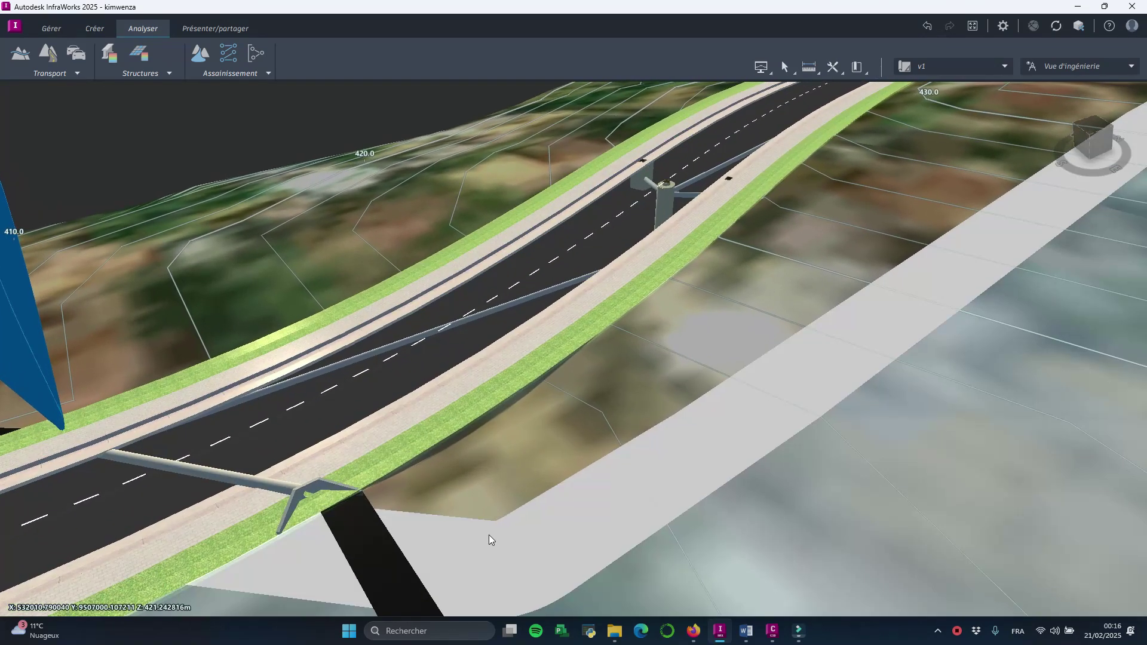
scroll(488, 536, down, 3)
shift+middle_drag(499, 530, 466, 476)
scroll(280, 449, up, 3)
click(270, 431)
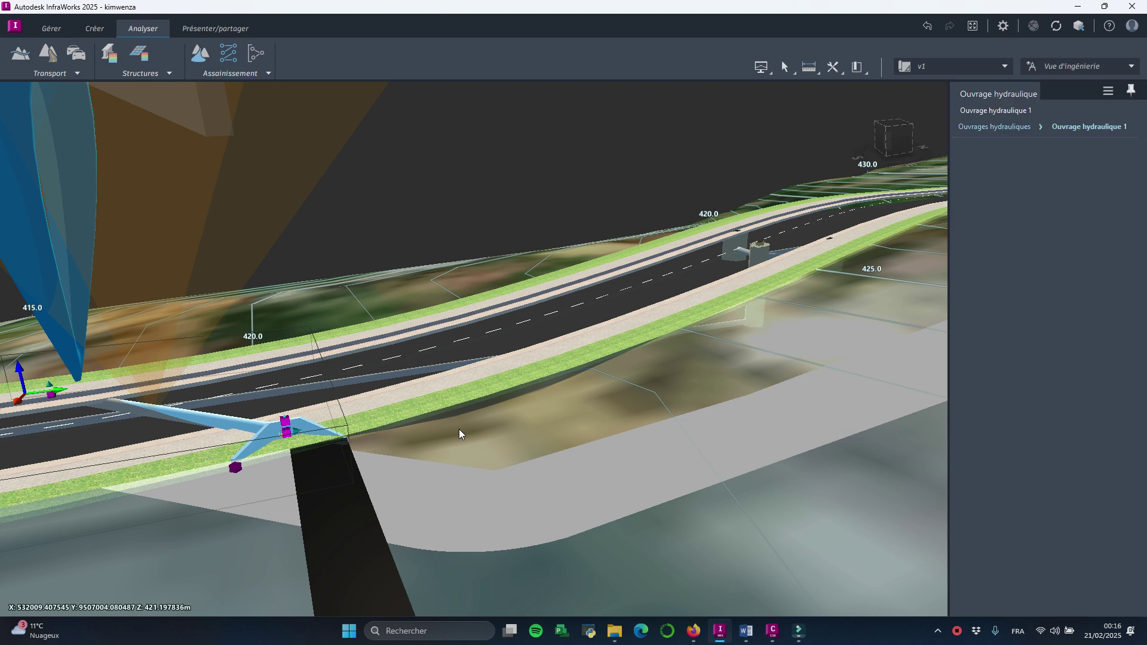
shift+middle_drag(374, 418, 439, 407)
scroll(445, 412, down, 5)
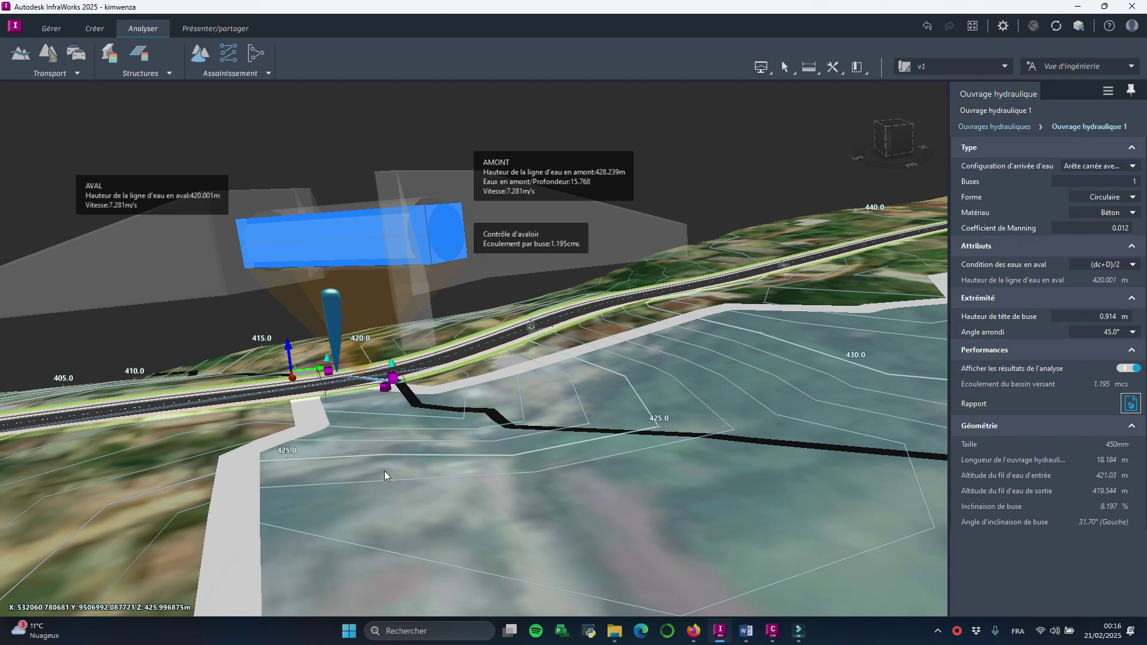
- Inspect the geometry and hydrology data of the catchment that drains to the culvert
click(385, 471)
right_click(292, 483)
shift+middle_drag(185, 454, 428, 410)
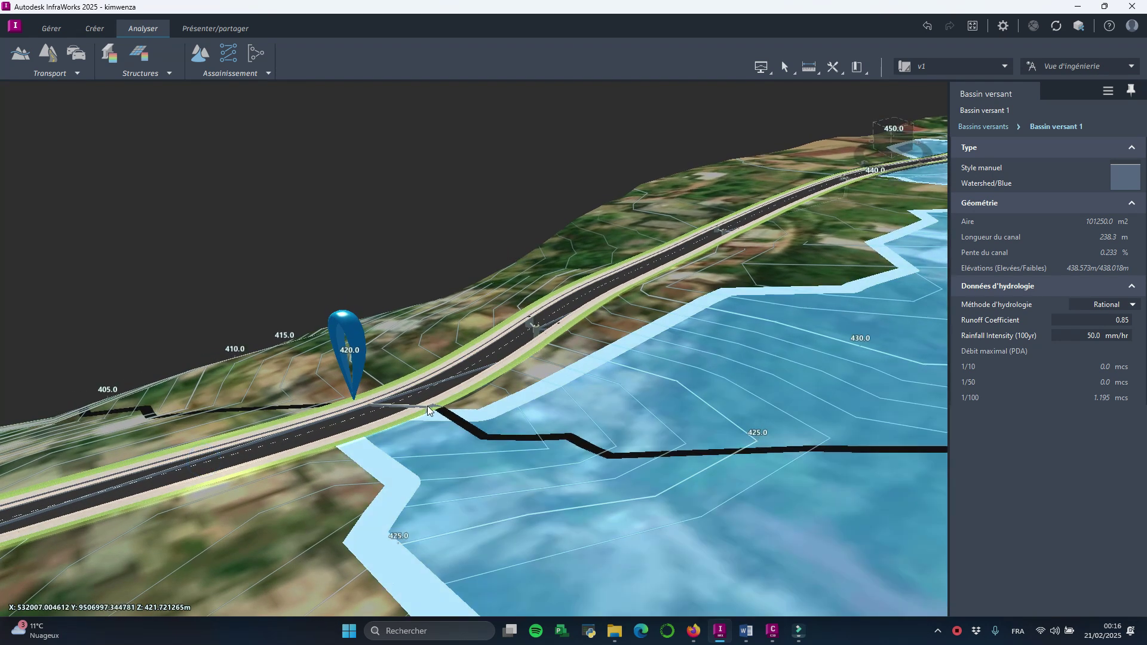
- Change the road culvert to a rectangular (Rectangulaire) shape with 3 barrels
click(428, 408)
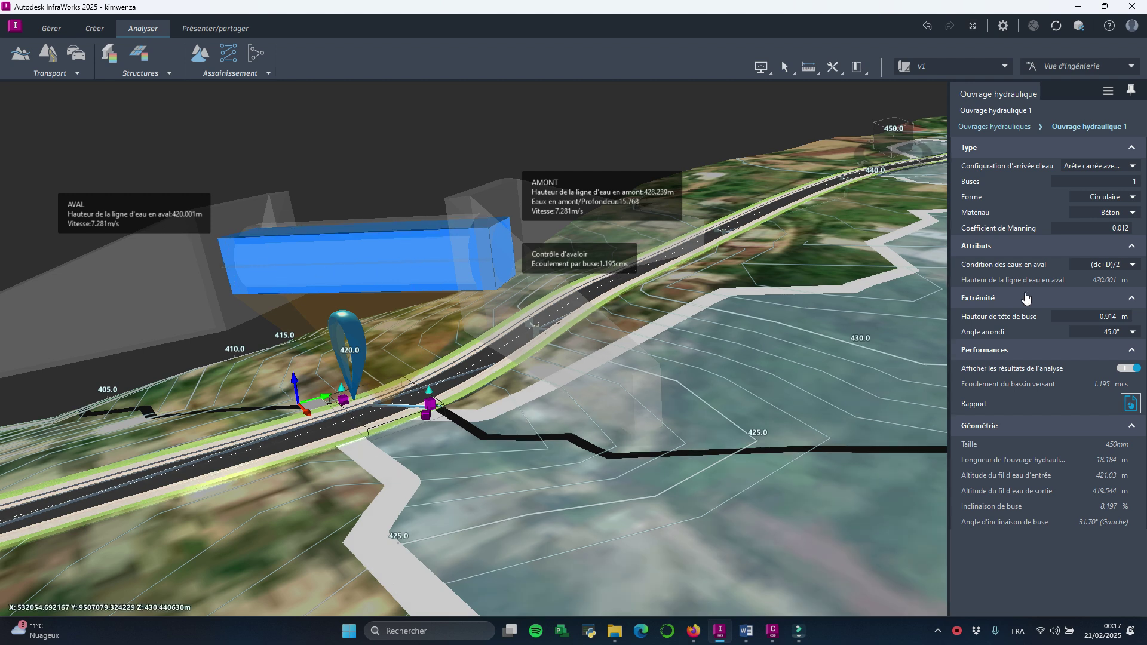
click(1135, 197)
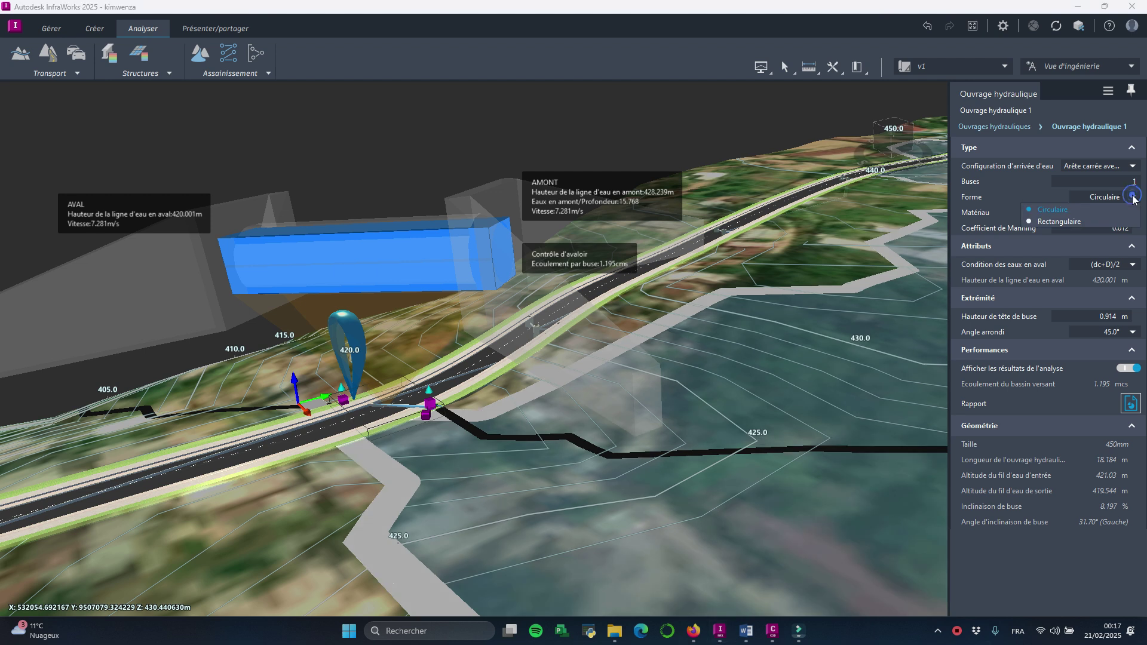
click(1108, 226)
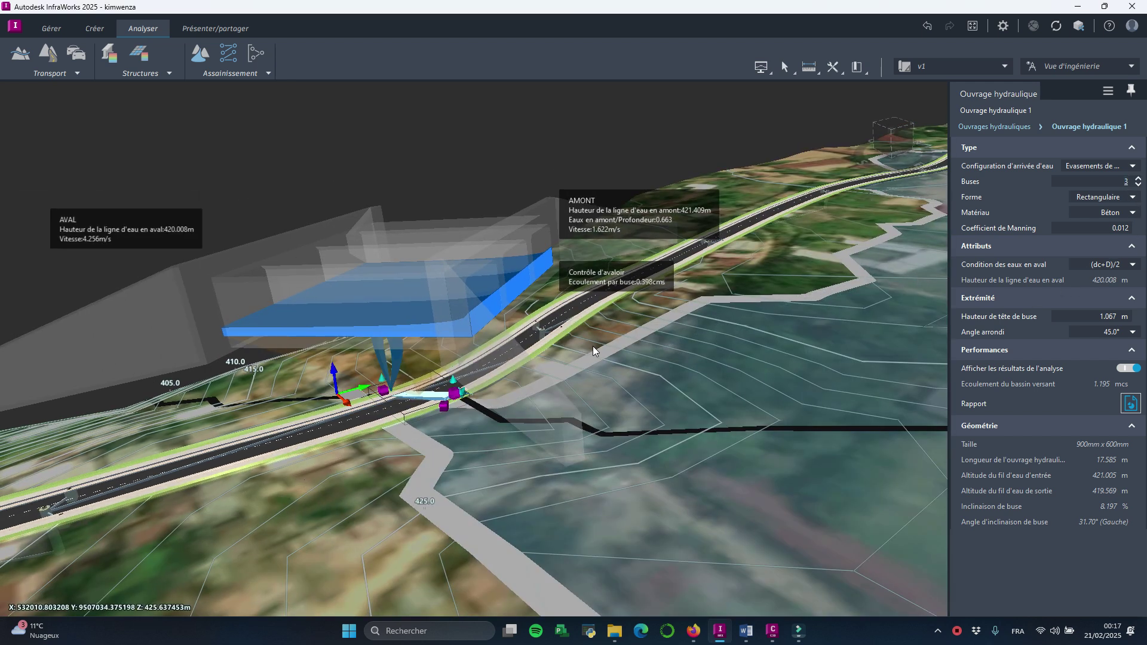
- Inspect the rectangular culvert's inlet up close and enlarge its barrel size to 3600mm x 3600mm
scroll(805, 336, up, 1)
scroll(805, 336, up, 1)
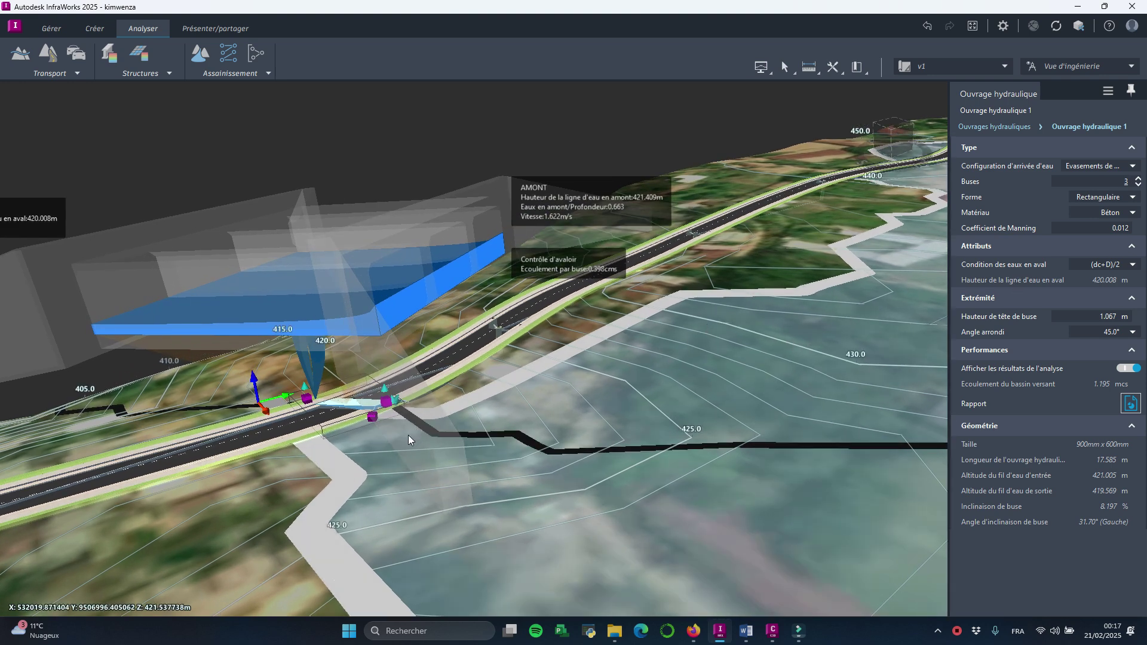
scroll(407, 435, up, 3)
click(382, 466)
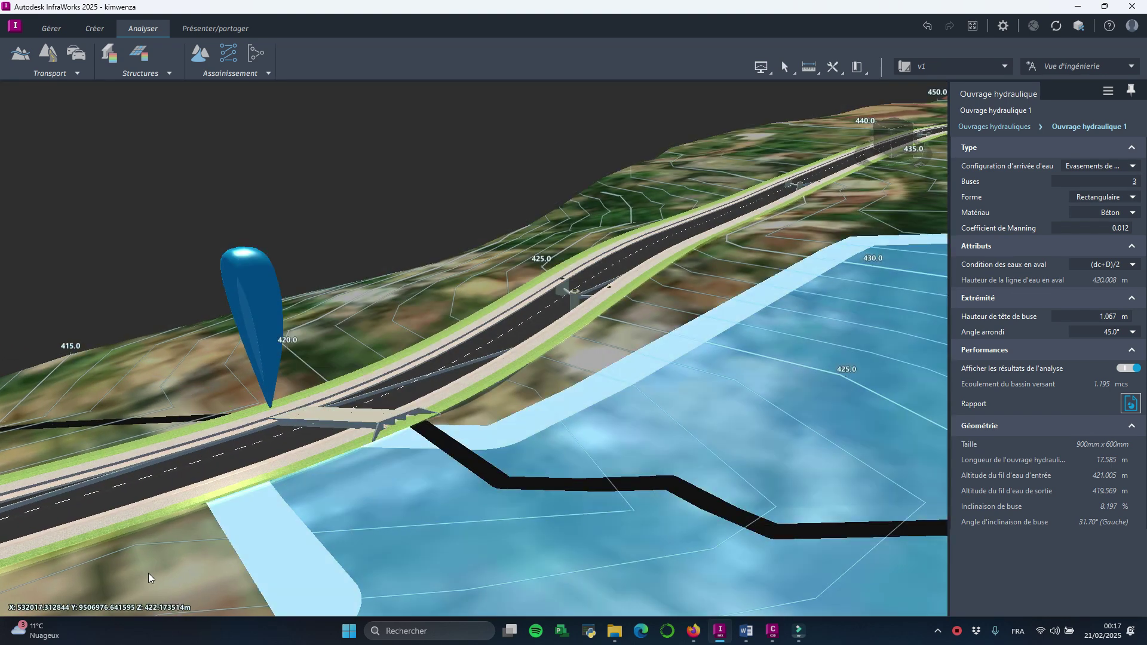
click(149, 571)
scroll(444, 468, up, 4)
scroll(527, 427, up, 3)
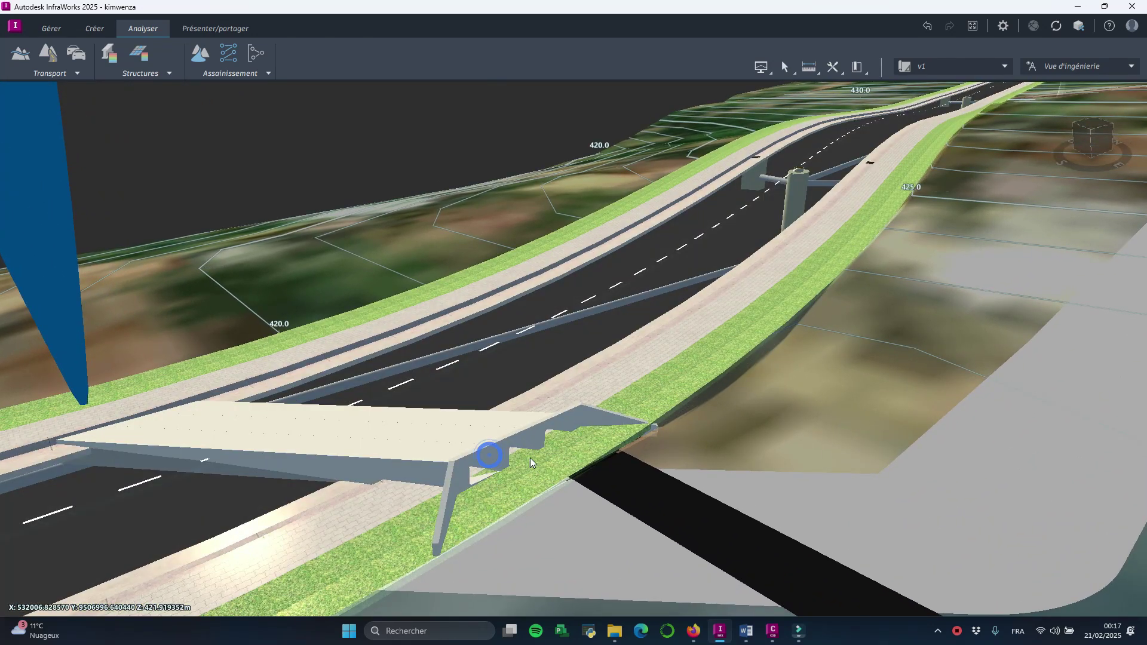
click(550, 439)
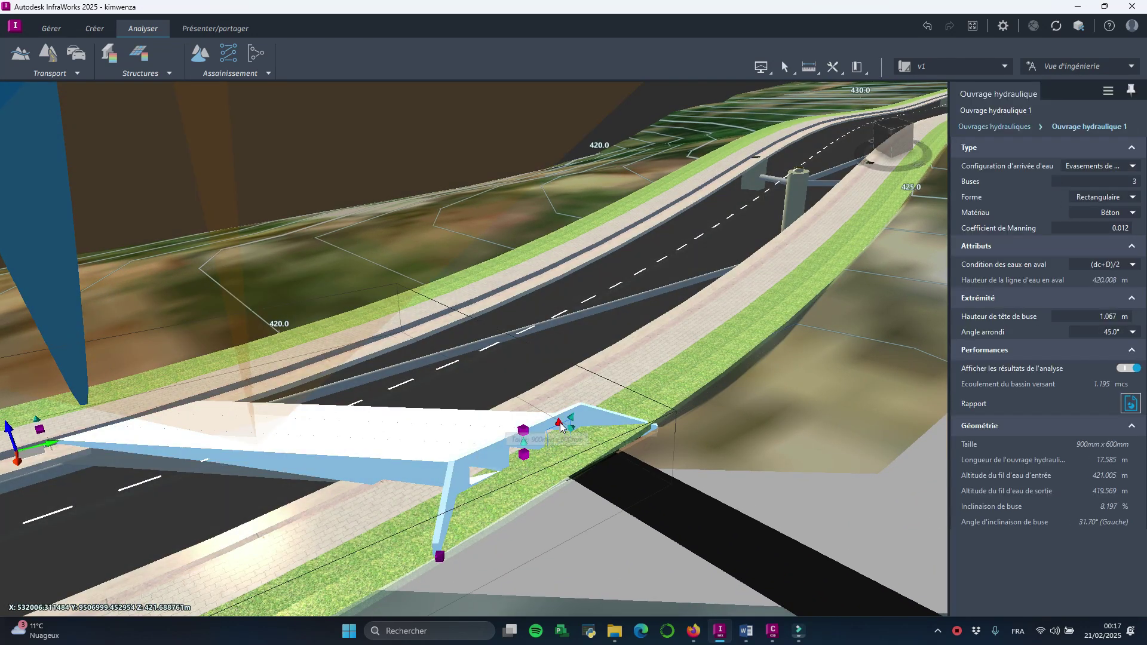
drag(570, 418, 611, 362)
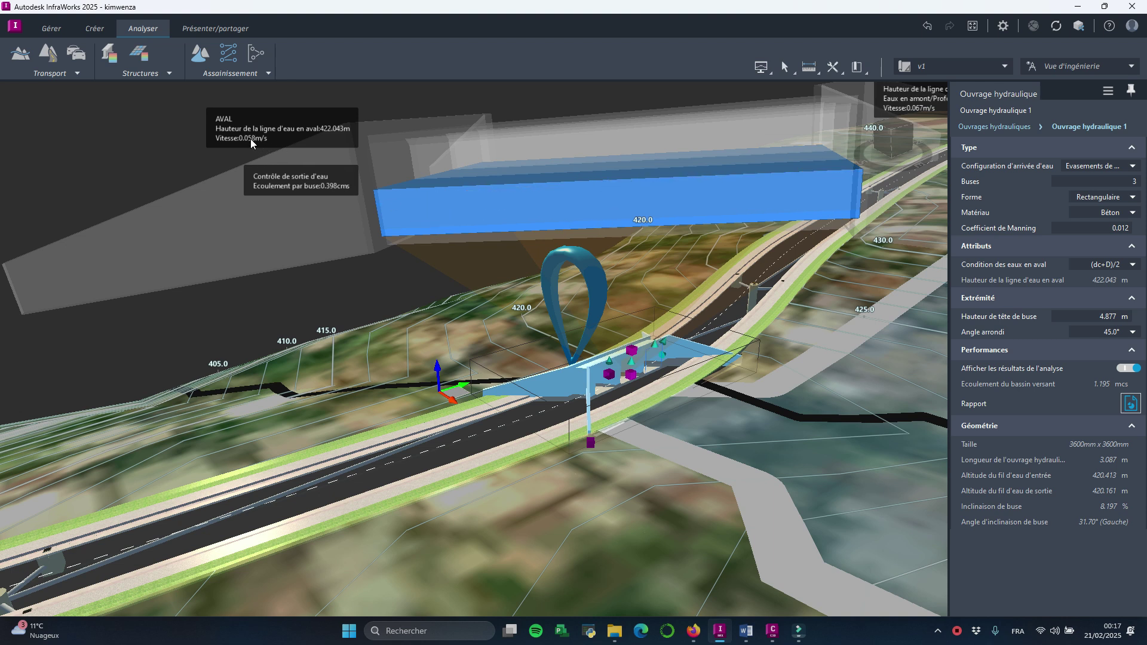
- Reduce the culvert's barrel size to 1200mm x 1200mm and examine the water profile and velocities
scroll(671, 386, up, 5)
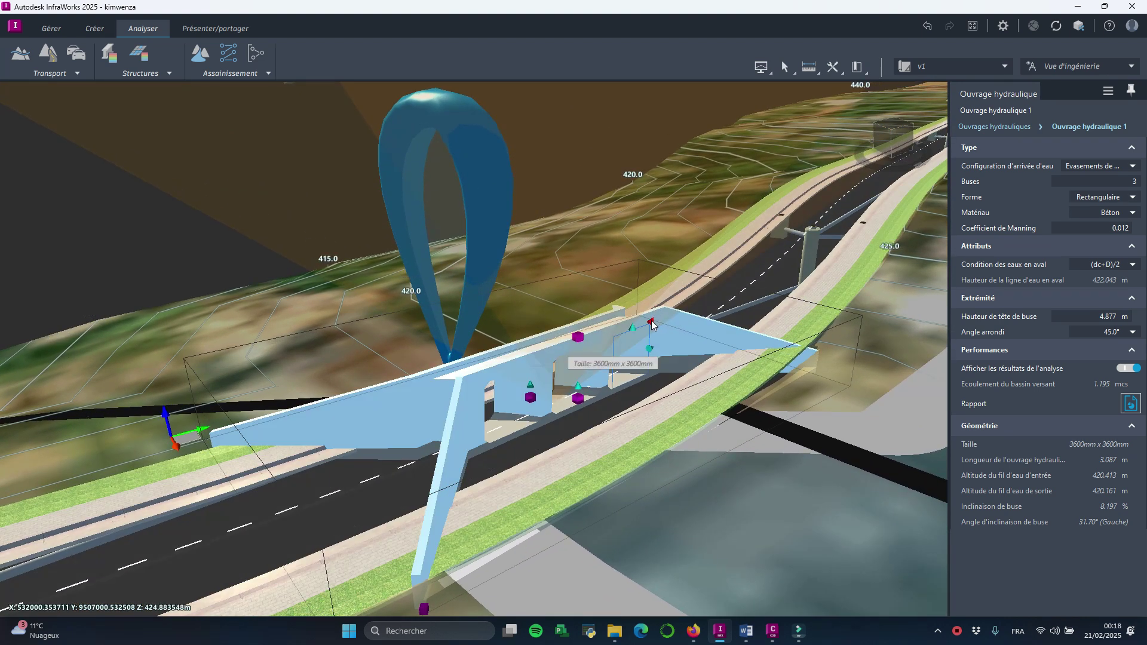
drag(652, 321, 638, 347)
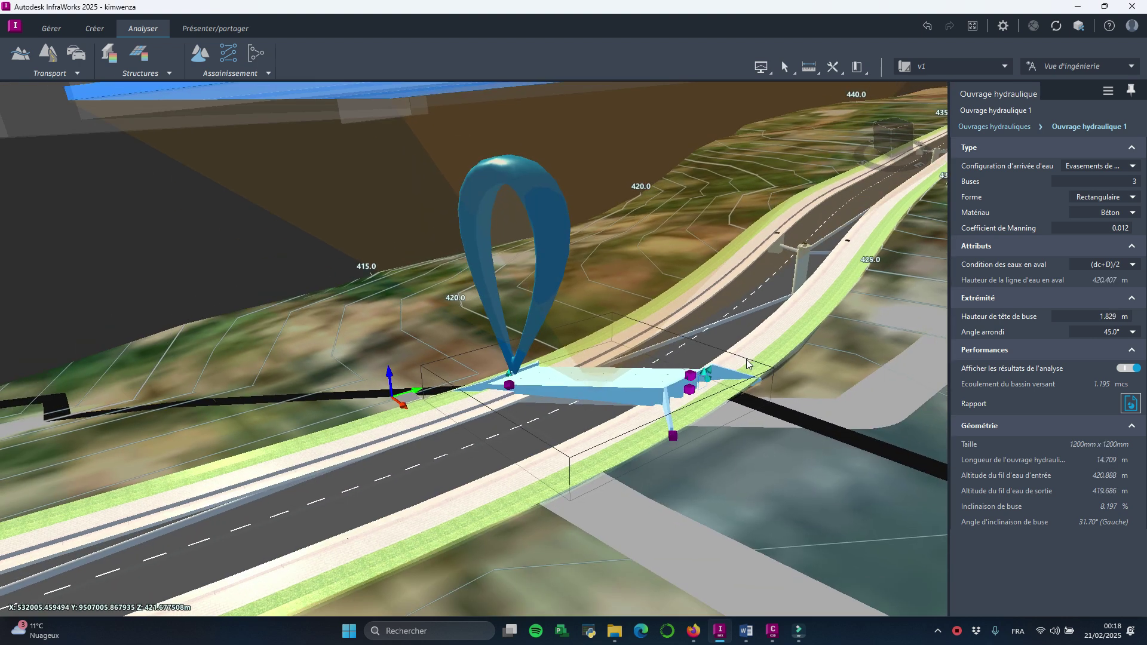
scroll(748, 364, down, 3)
mouse_move(468, 215)
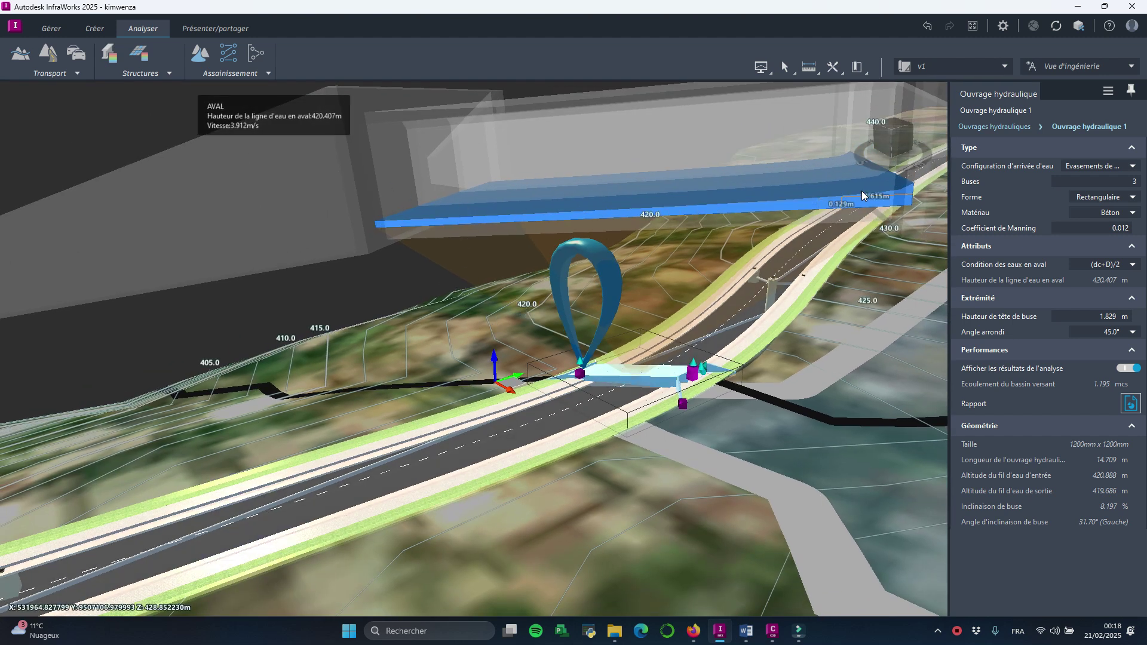
scroll(621, 454, down, 2)
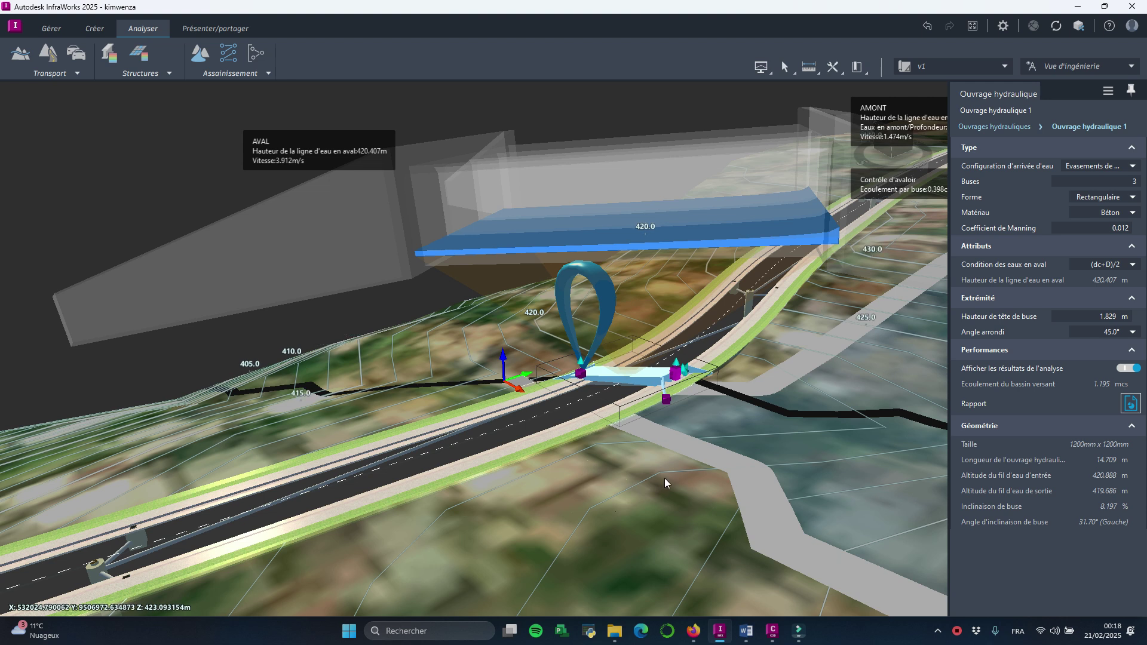
- Set the culvert's number of barrels to 2
double_click(1135, 180)
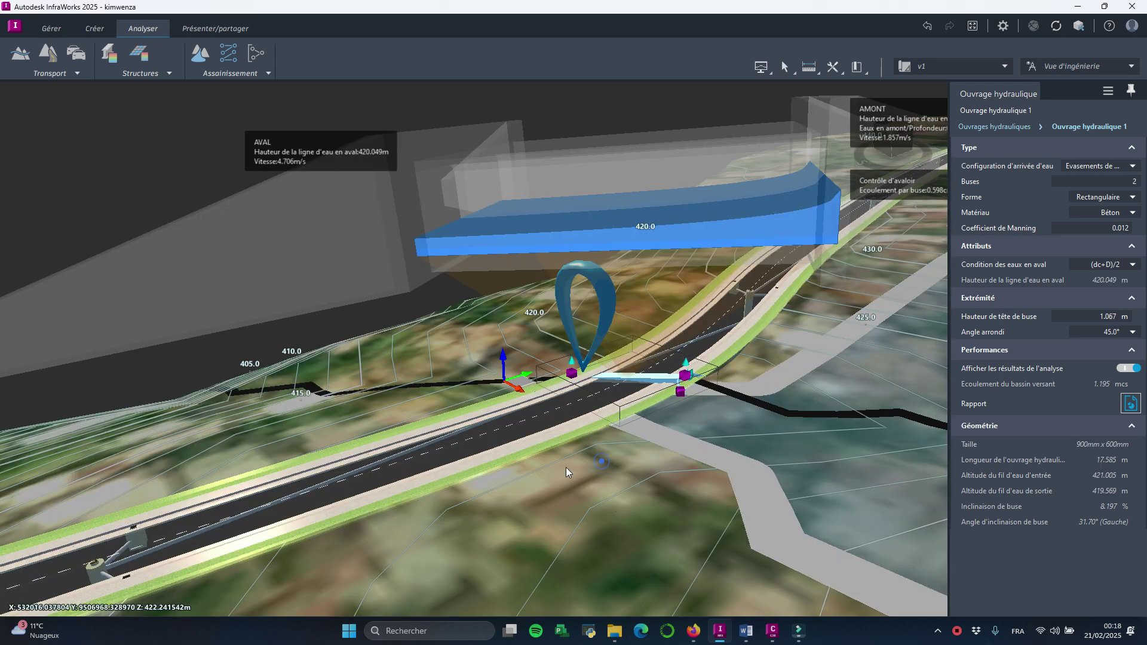
click(613, 471)
scroll(597, 466, up, 6)
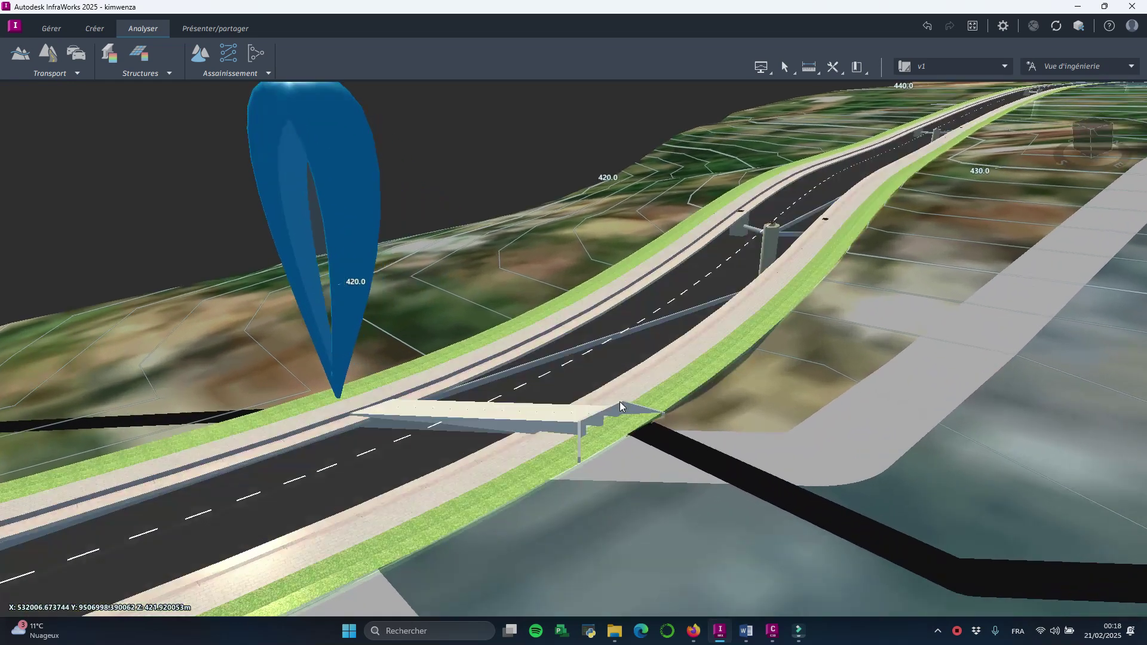
- Enlarge the two-barrel culvert's size to 1200mm x 900mm and view its analysis results
scroll(620, 404, up, 3)
drag(614, 435, 655, 432)
click(654, 431)
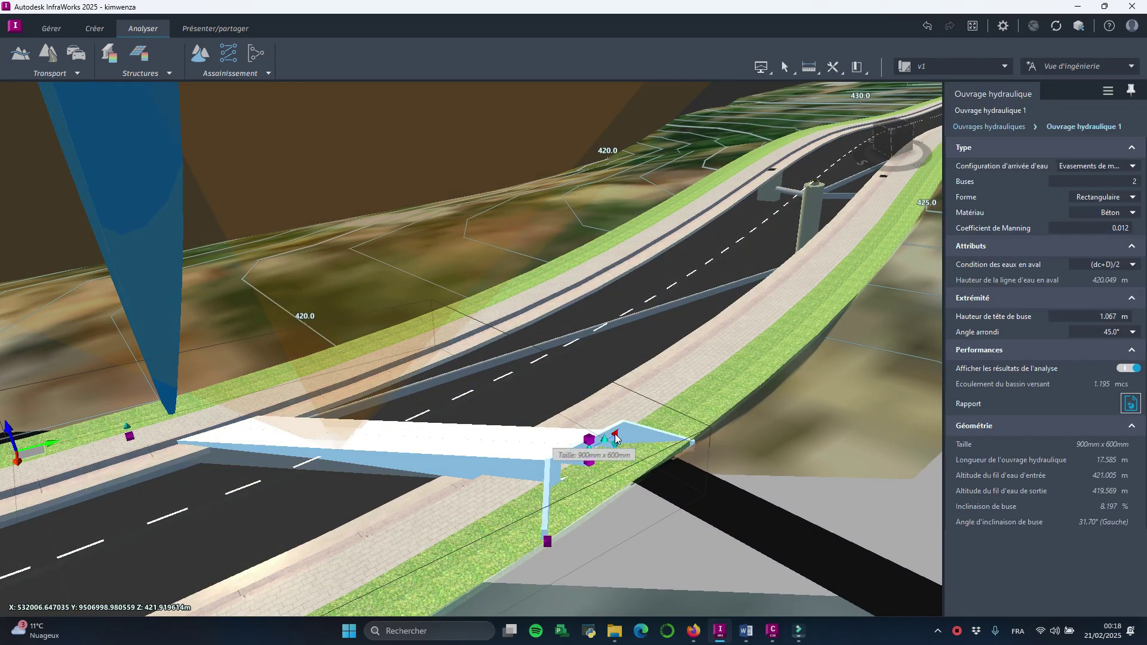
click(614, 435)
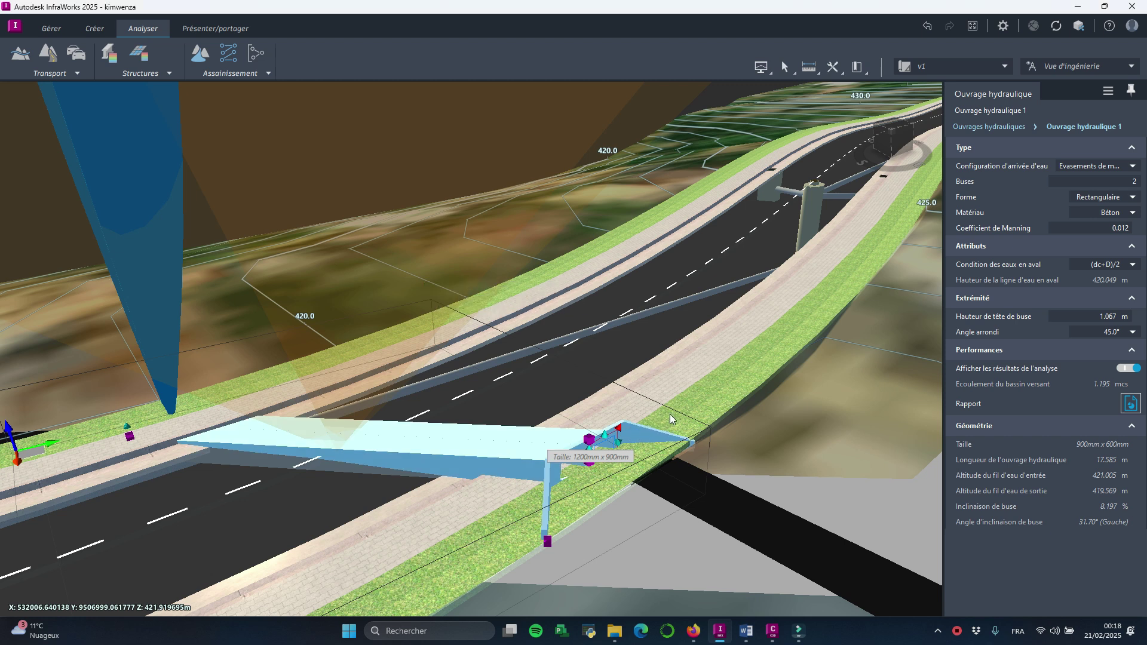
drag(670, 415, 669, 416)
scroll(684, 404, down, 4)
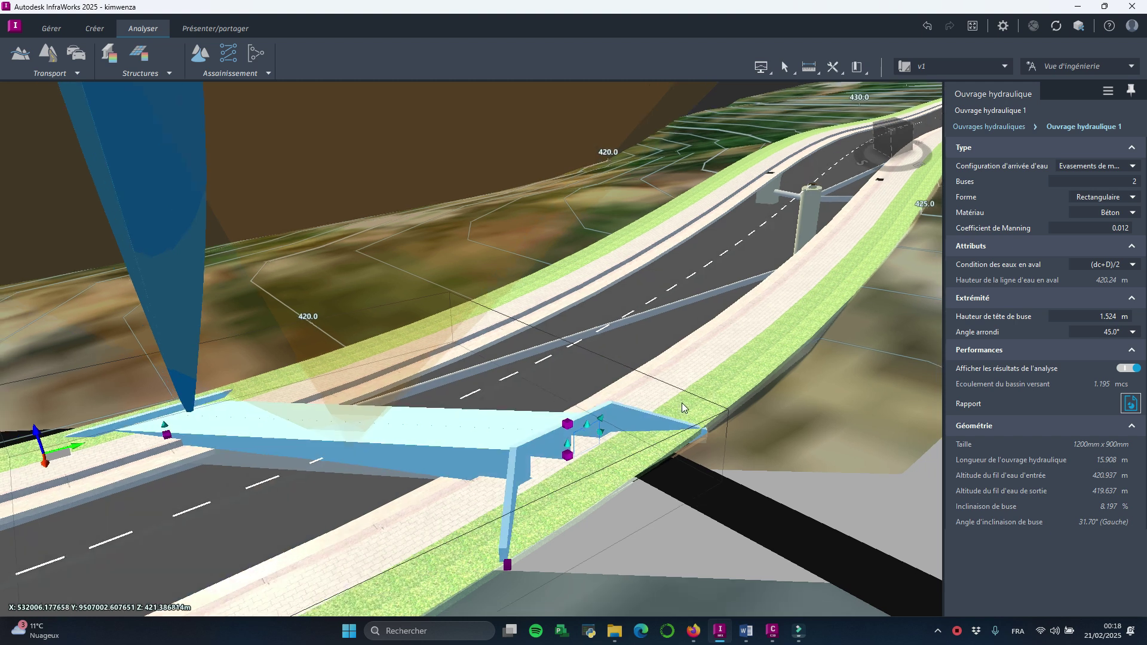
scroll(698, 389, down, 5)
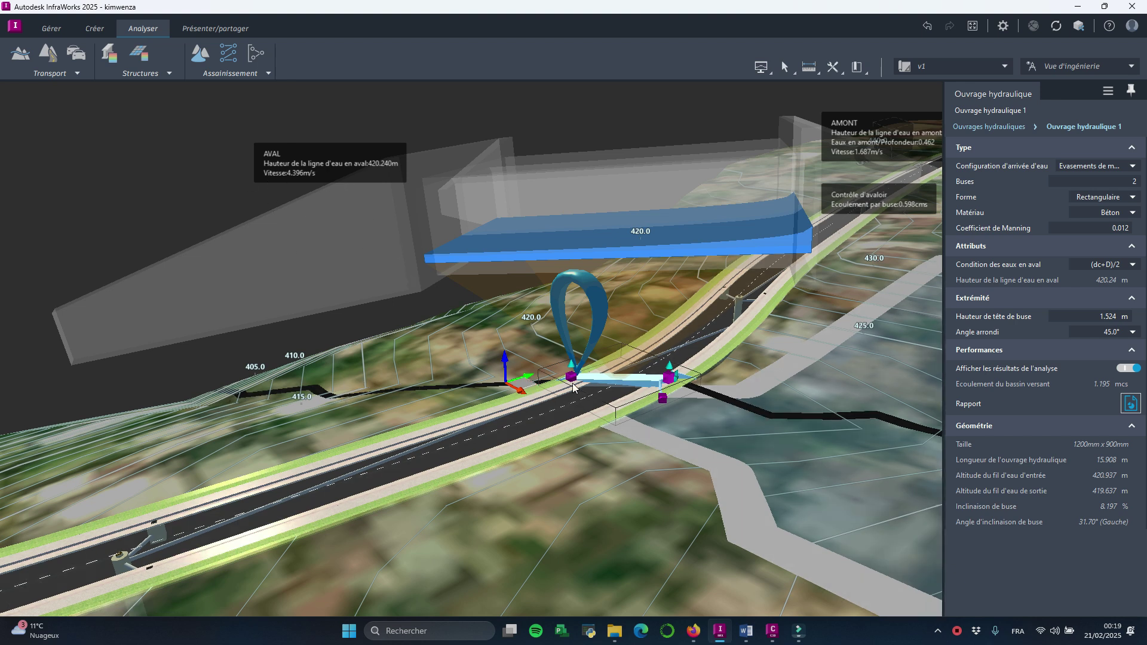
- Enlarge the two-barrel culvert's size to 1500mm x 1200mm and view the updated water profile
scroll(776, 401, up, 2)
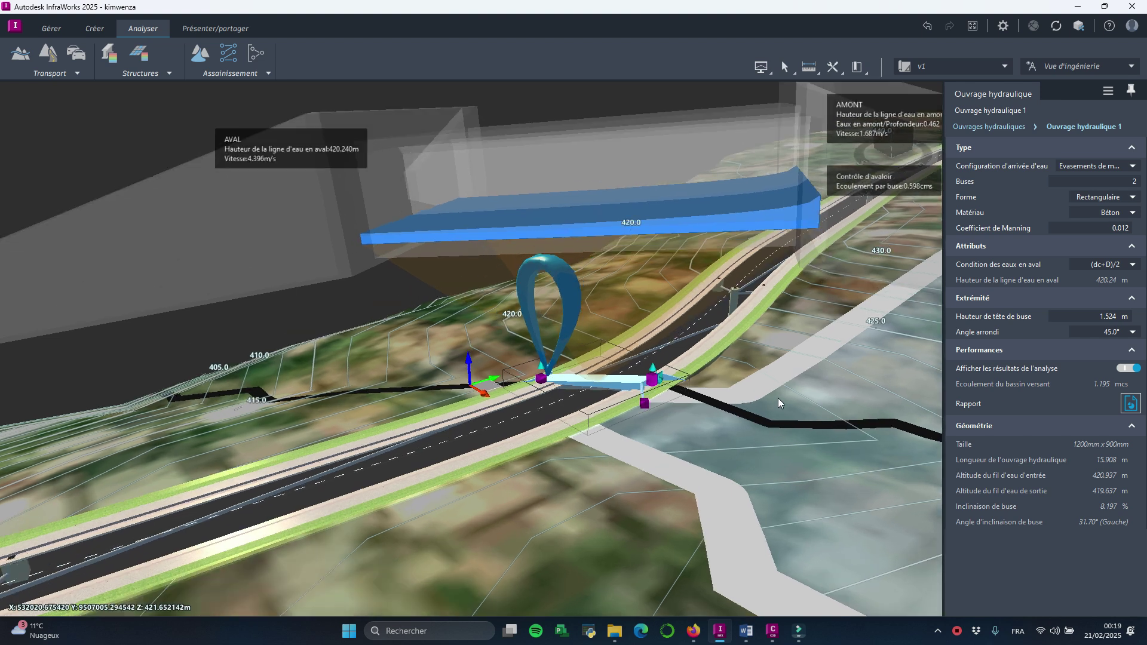
scroll(778, 398, up, 1)
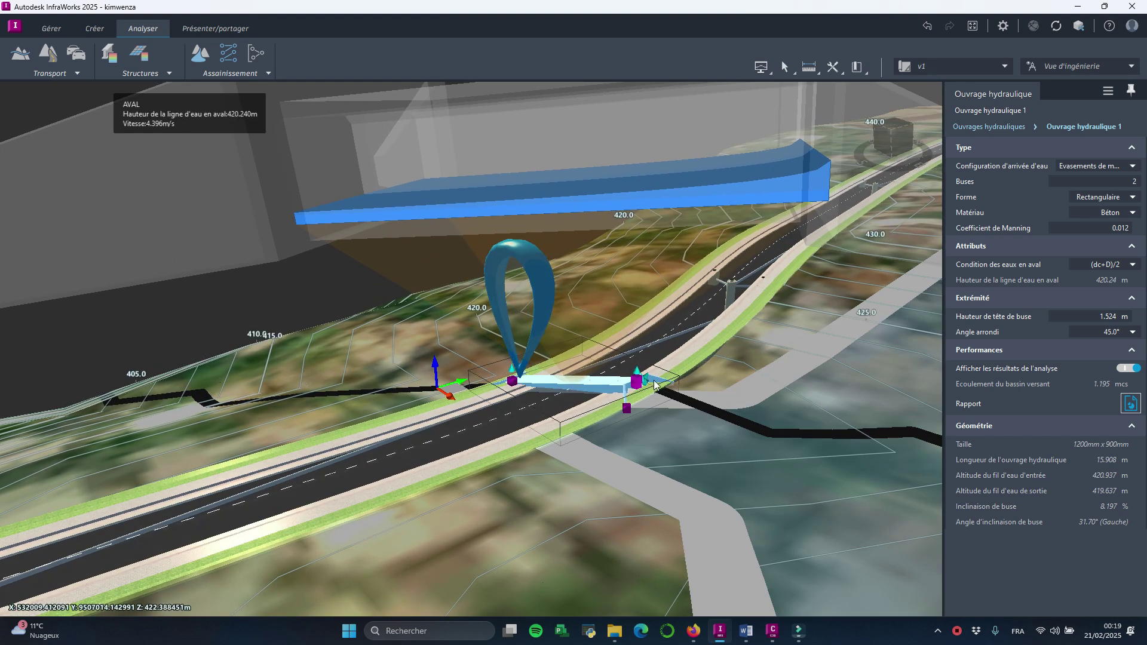
scroll(635, 413, up, 3)
scroll(635, 419, up, 1)
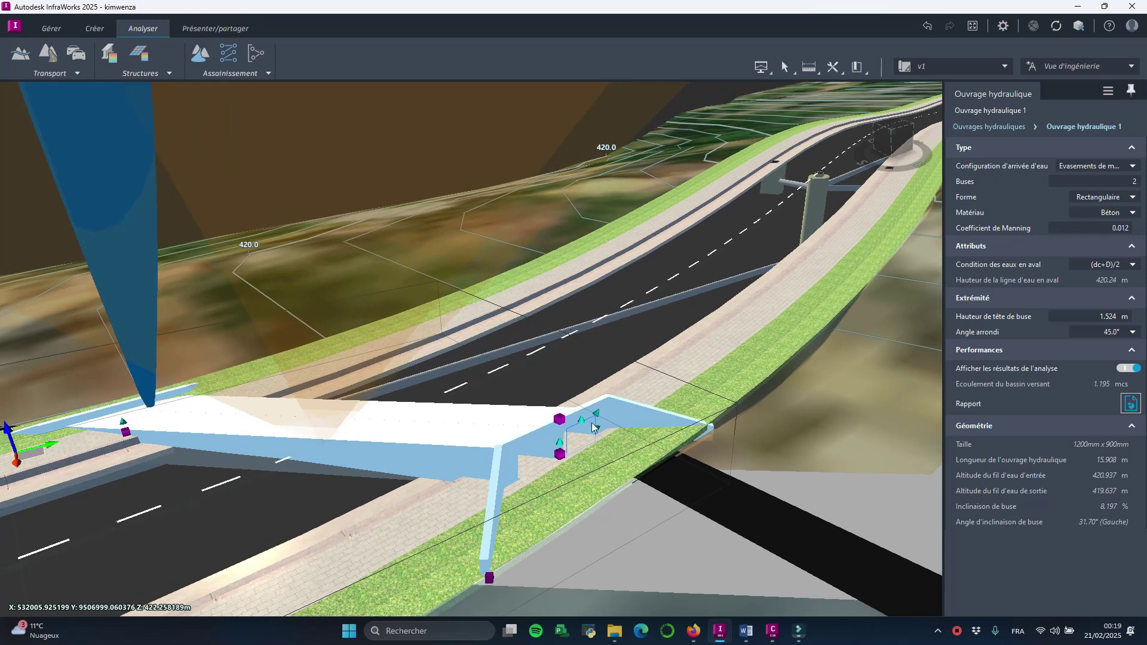
drag(599, 412, 600, 412)
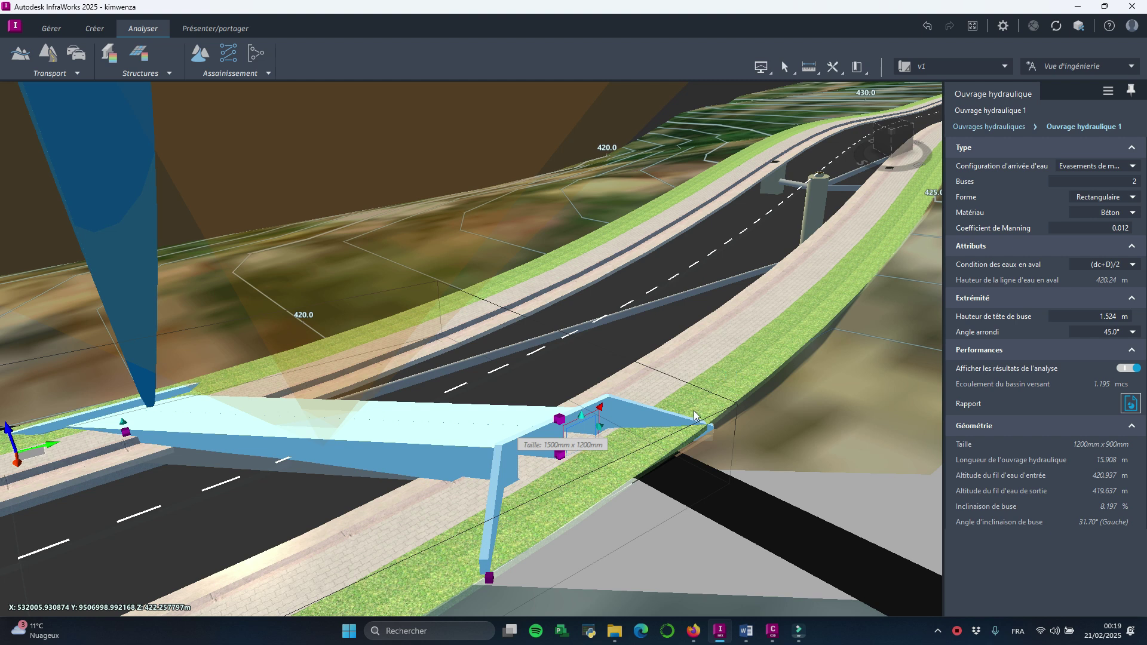
scroll(647, 414, down, 8)
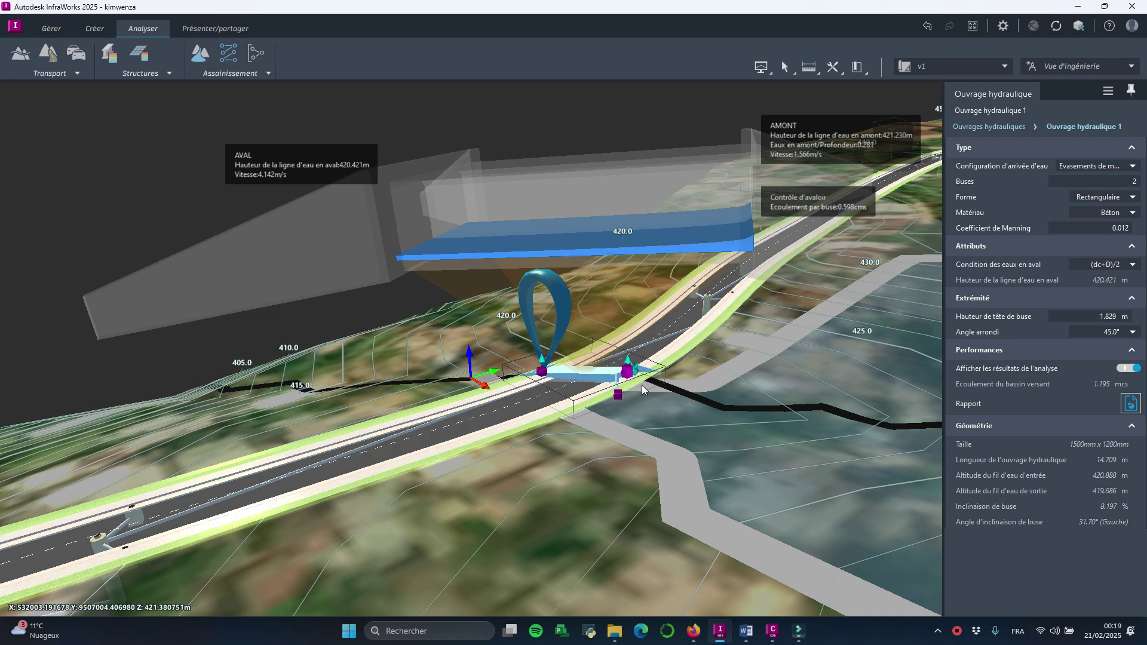
- Set the culvert's number of barrels to 3 and view the regenerated water profile
scroll(641, 385, up, 4)
scroll(580, 392, up, 6)
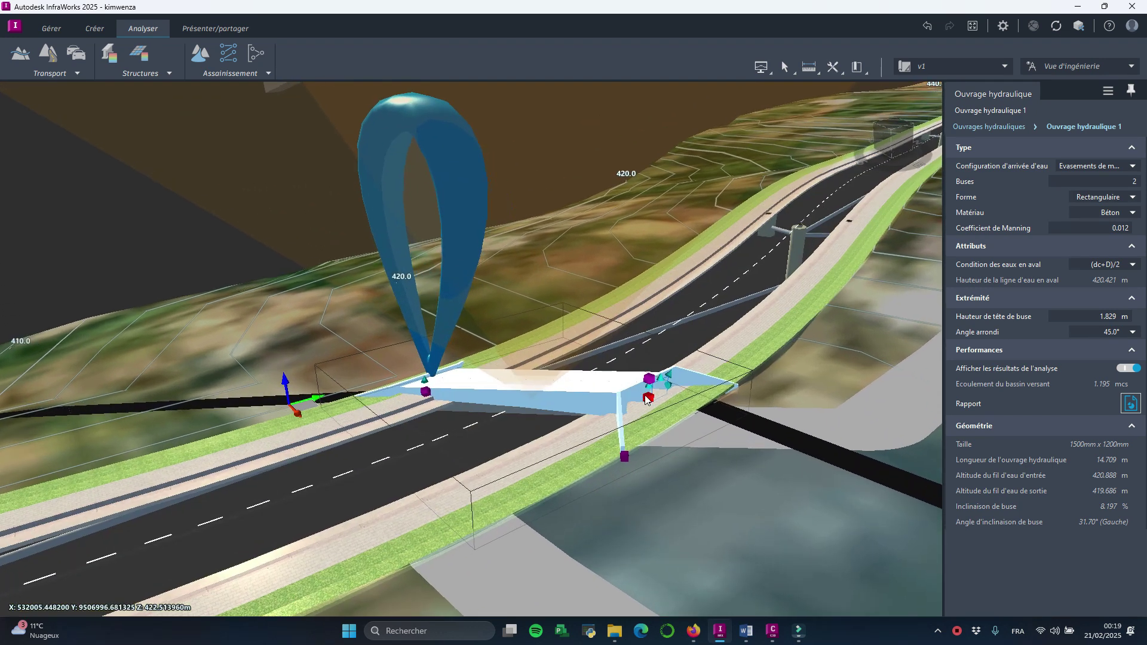
scroll(600, 433, down, 5)
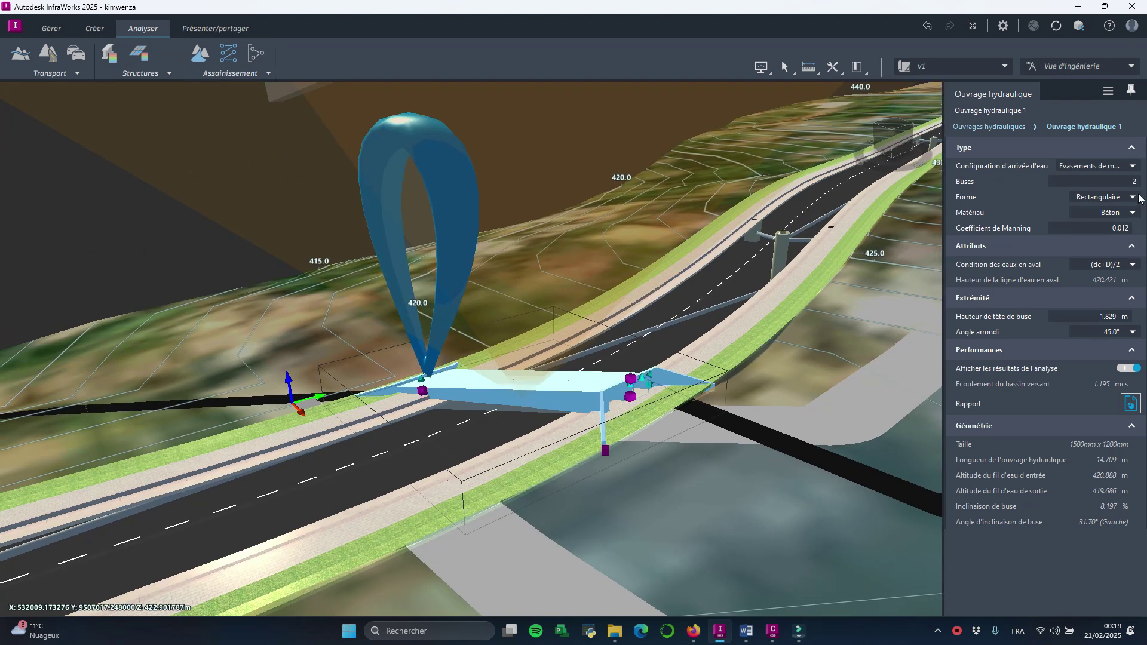
click(1137, 183)
key(Return)
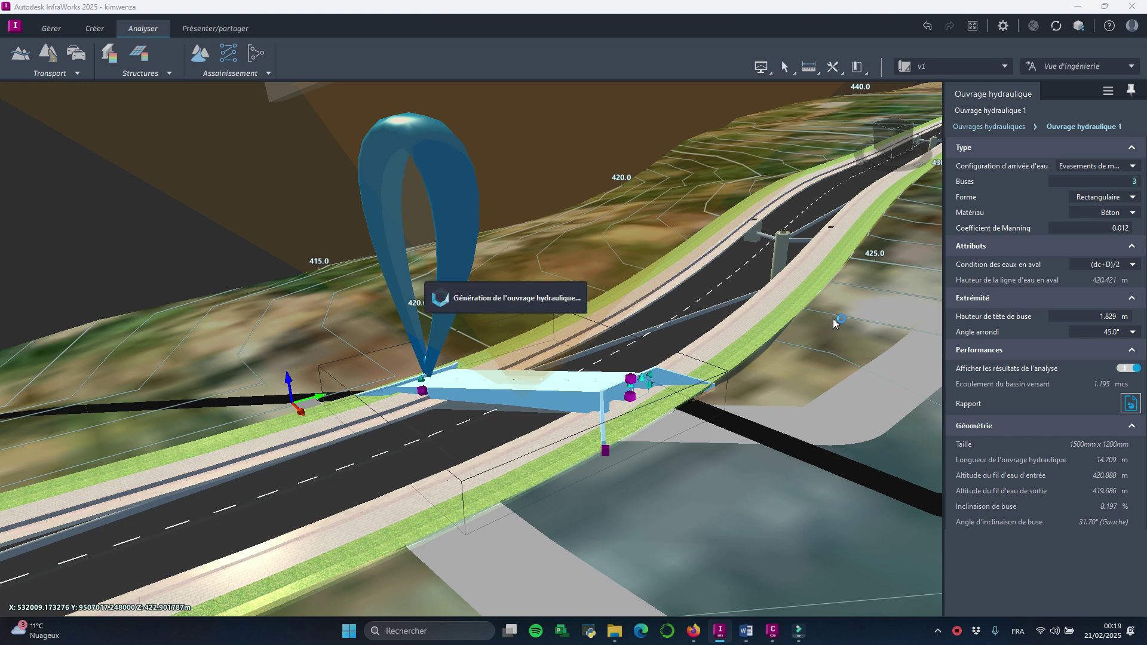
scroll(626, 302, down, 3)
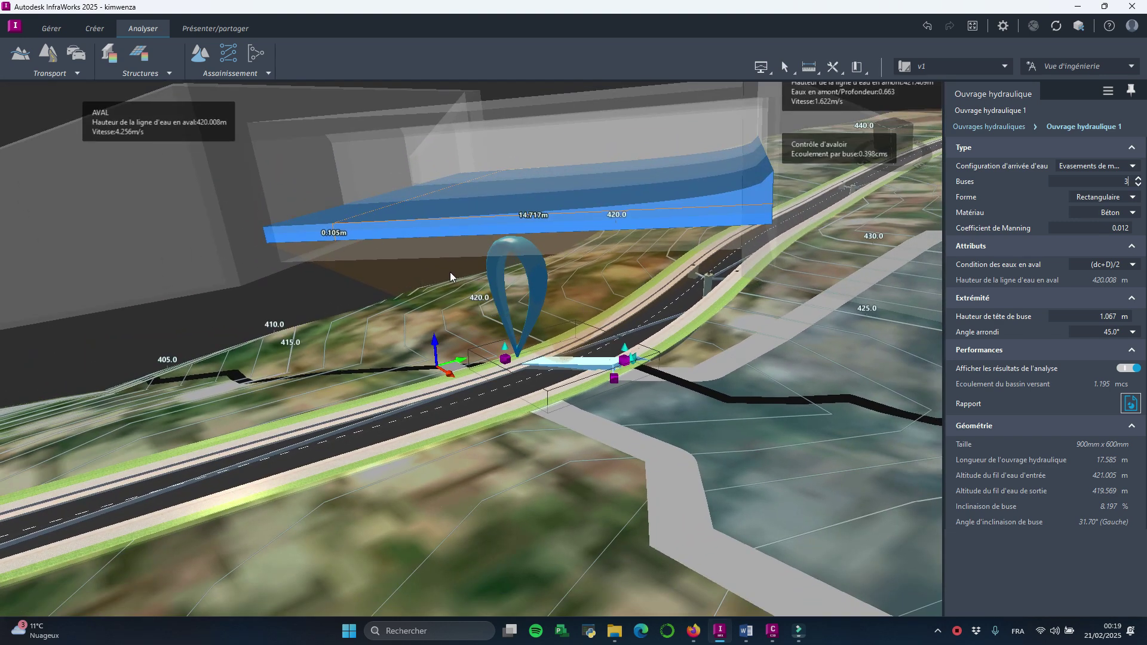
- Enlarge the three-barrel culvert's size to 1200mm x 900mm and view its analysis results
scroll(644, 382, up, 5)
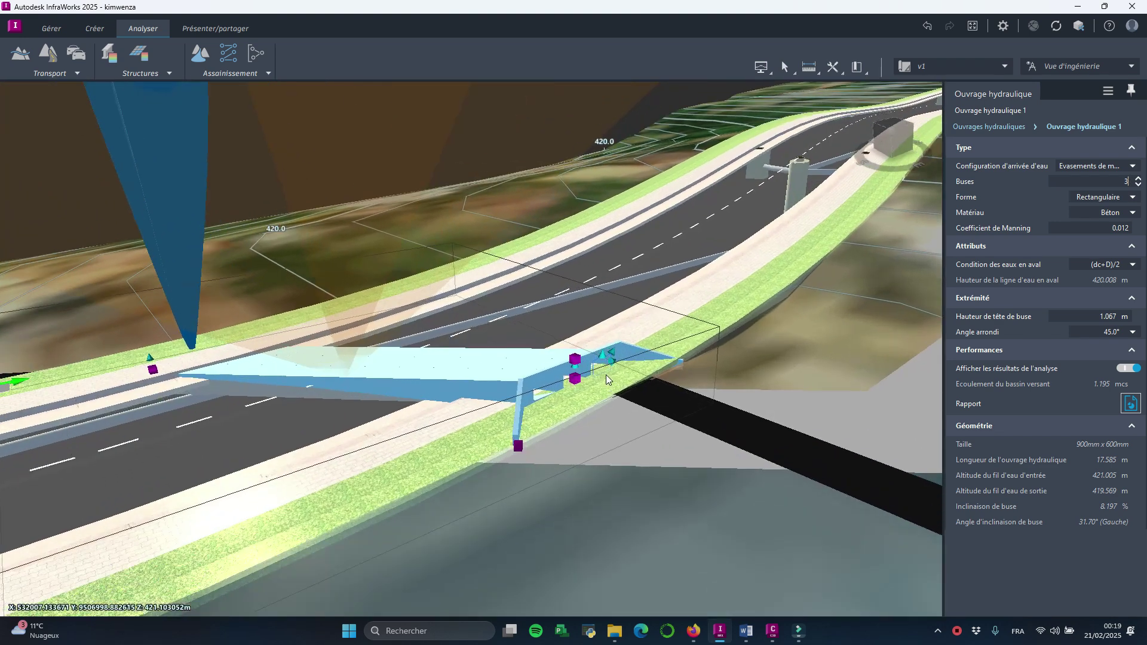
scroll(619, 372, up, 2)
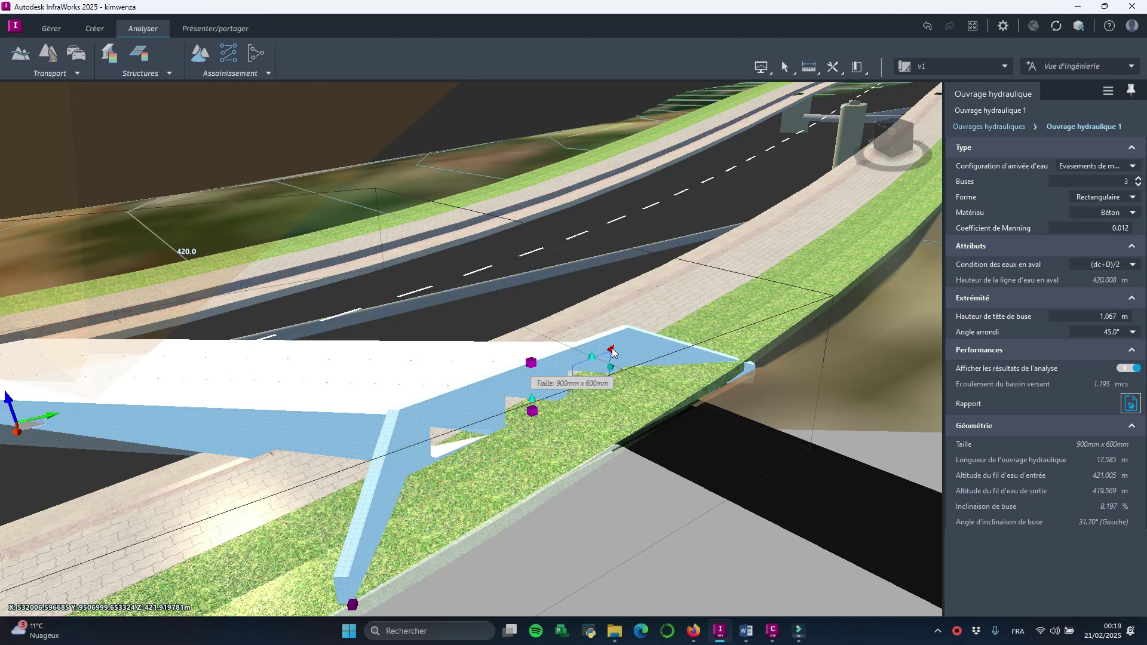
drag(611, 349, 616, 342)
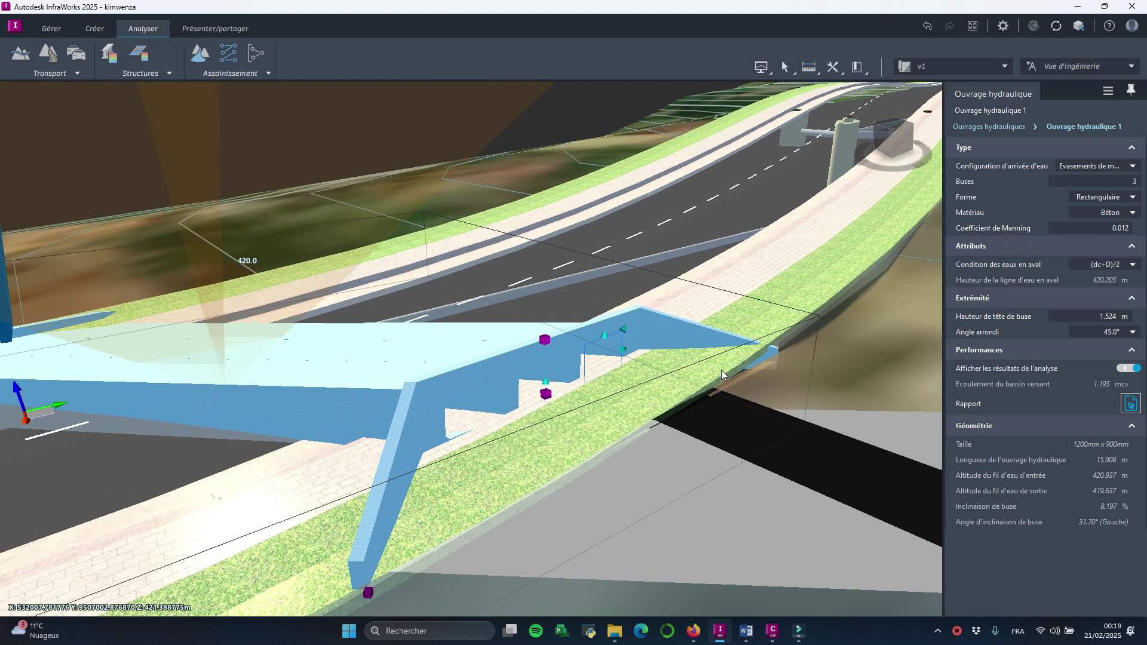
scroll(683, 374, down, 6)
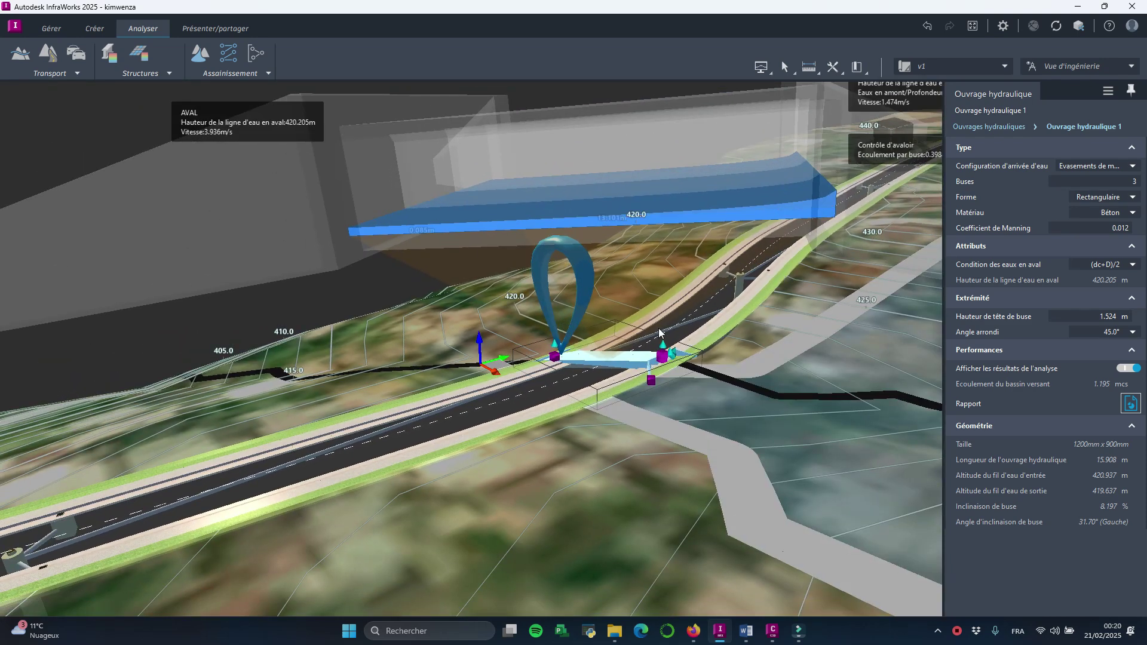
- Enlarge the three-barrel culvert's size to 1500mm x 1200mm and view the upstream and downstream results
scroll(689, 365, up, 8)
scroll(690, 361, up, 2)
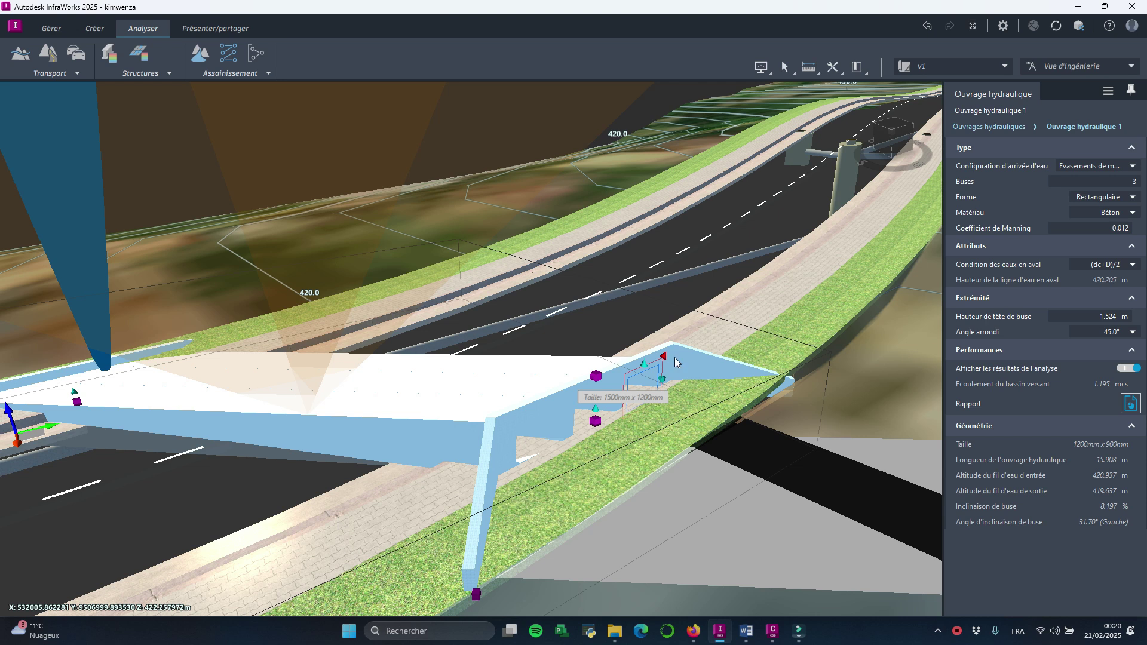
click(675, 362)
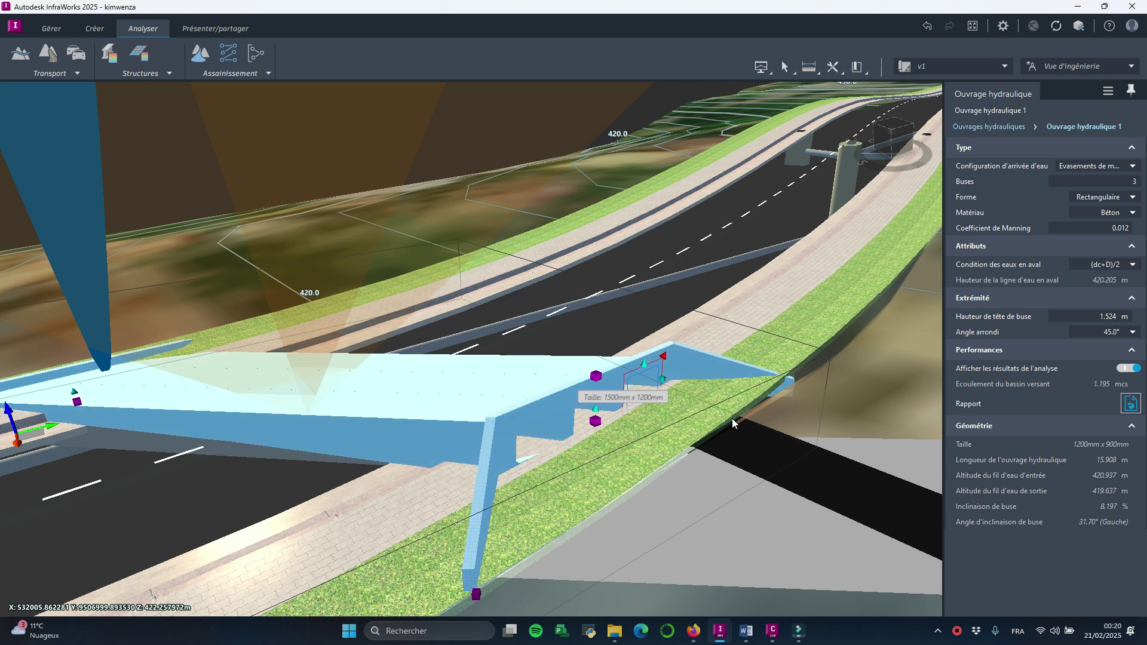
scroll(738, 394, down, 2)
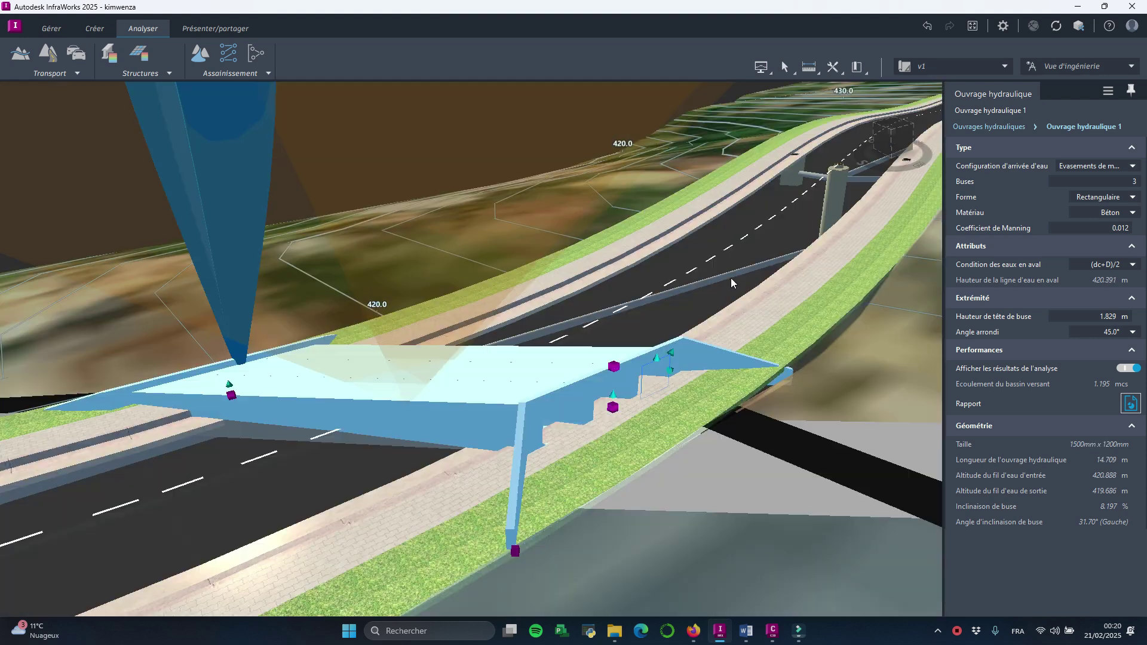
scroll(660, 316, down, 5)
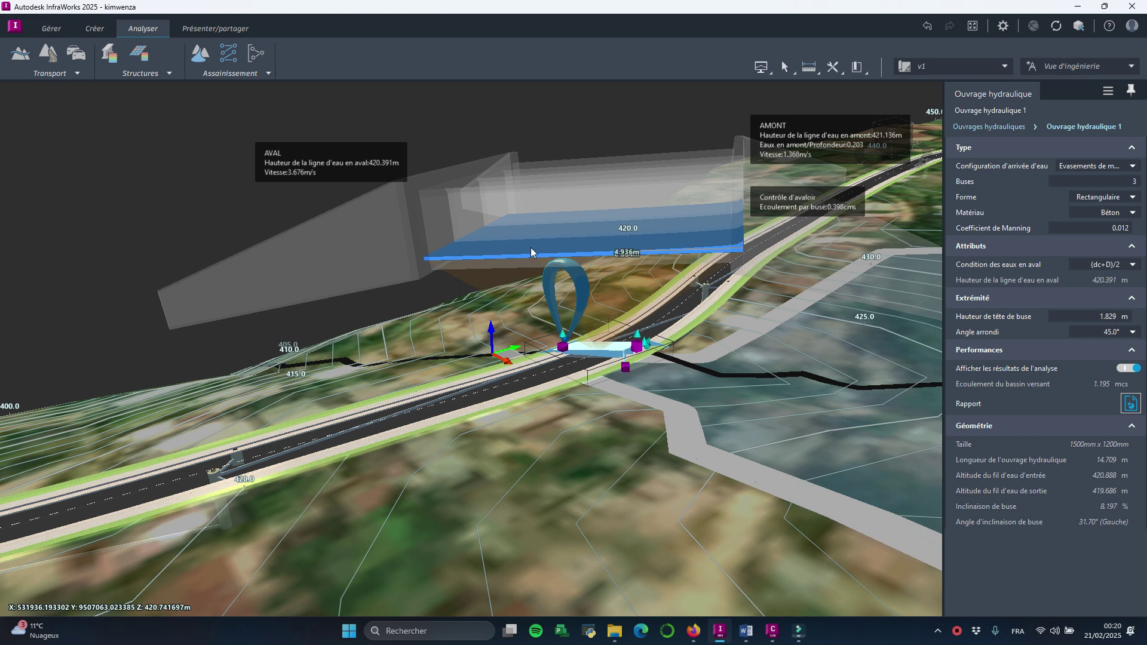
- Enlarge the three-barrel culvert's size to 1800mm x 1500mm and examine the water profile
scroll(647, 341, up, 5)
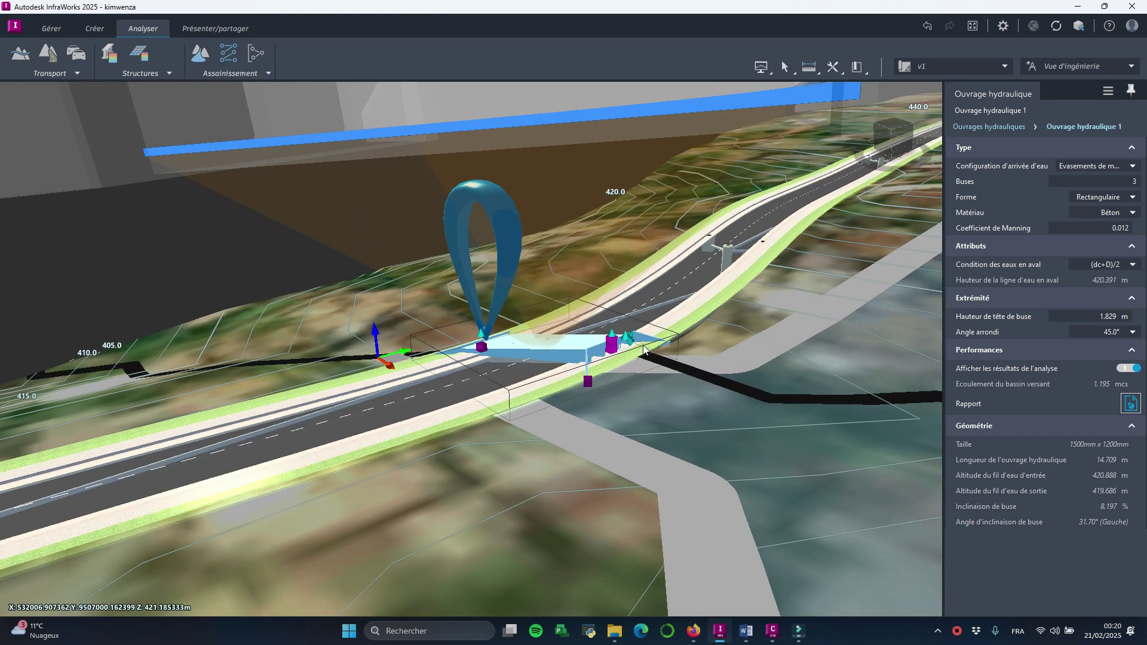
scroll(646, 342, up, 4)
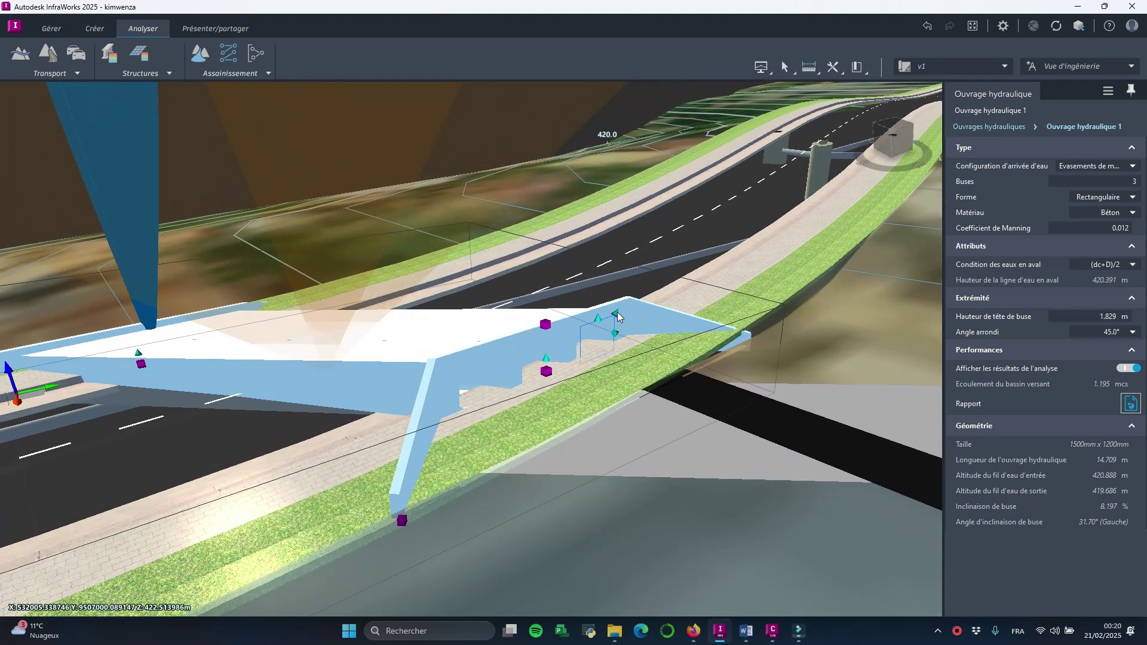
drag(617, 314, 617, 311)
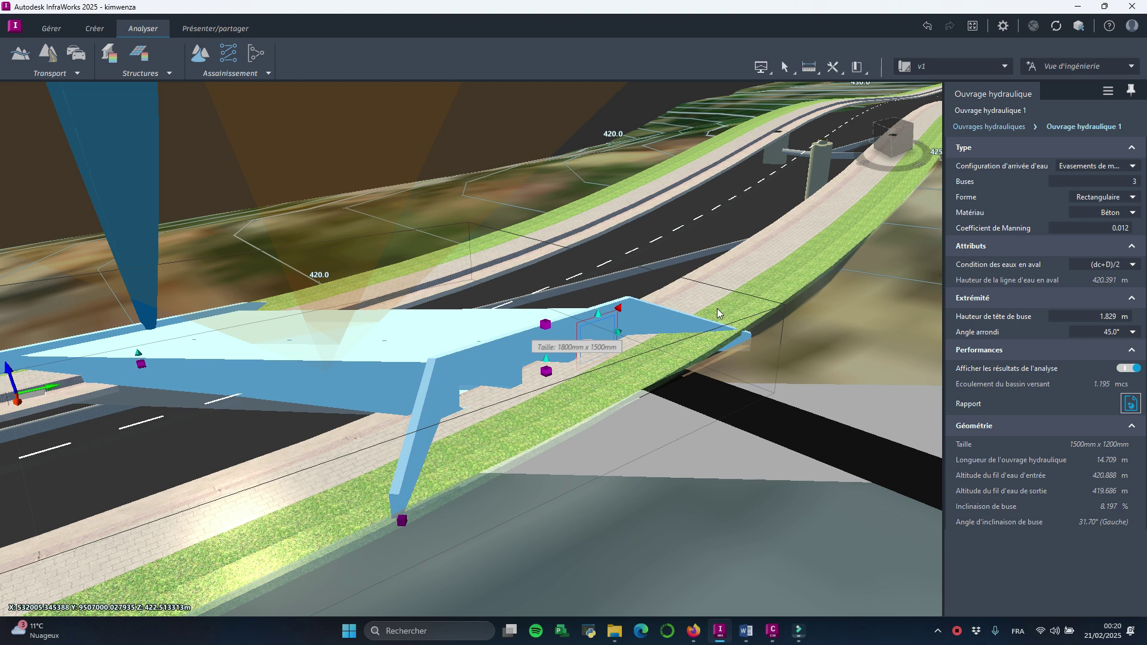
scroll(669, 399, down, 6)
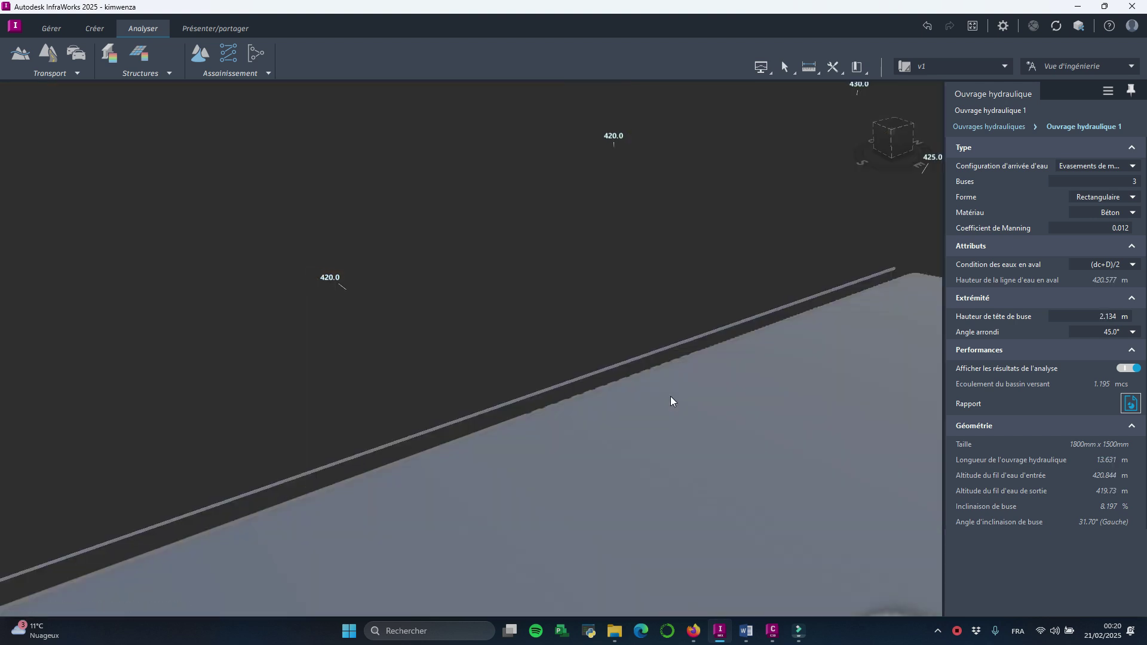
scroll(651, 402, down, 3)
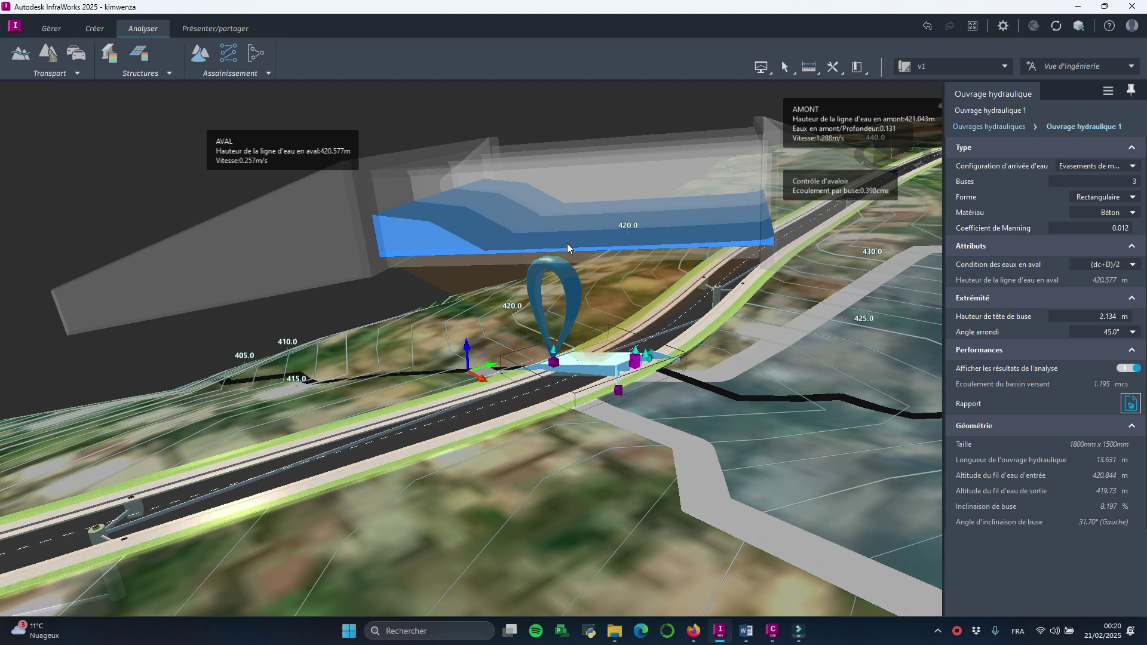
- Reduce the three-barrel culvert's size to 1500mm x 1200mm and examine its water levels and velocities
scroll(720, 383, up, 2)
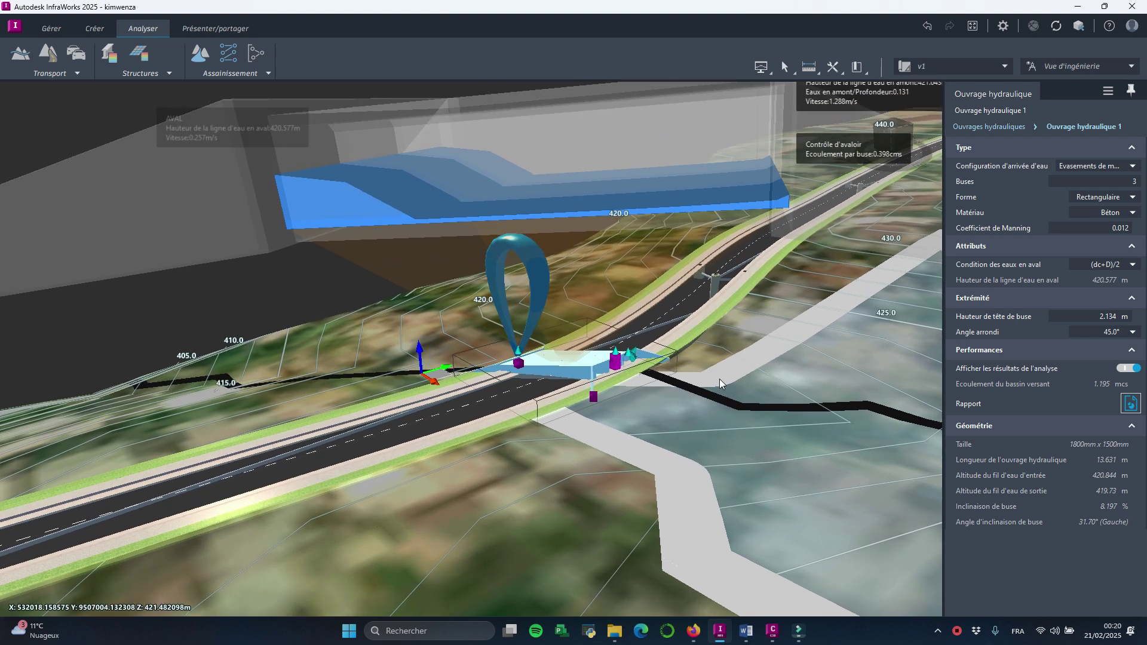
scroll(661, 365, up, 5)
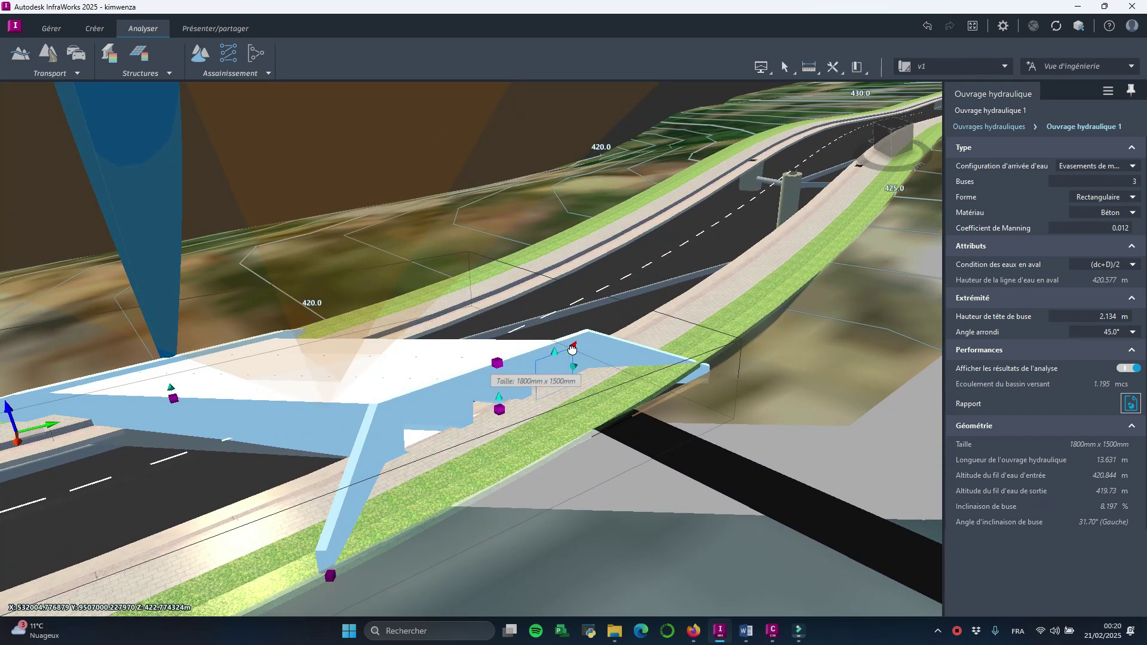
drag(571, 352, 570, 355)
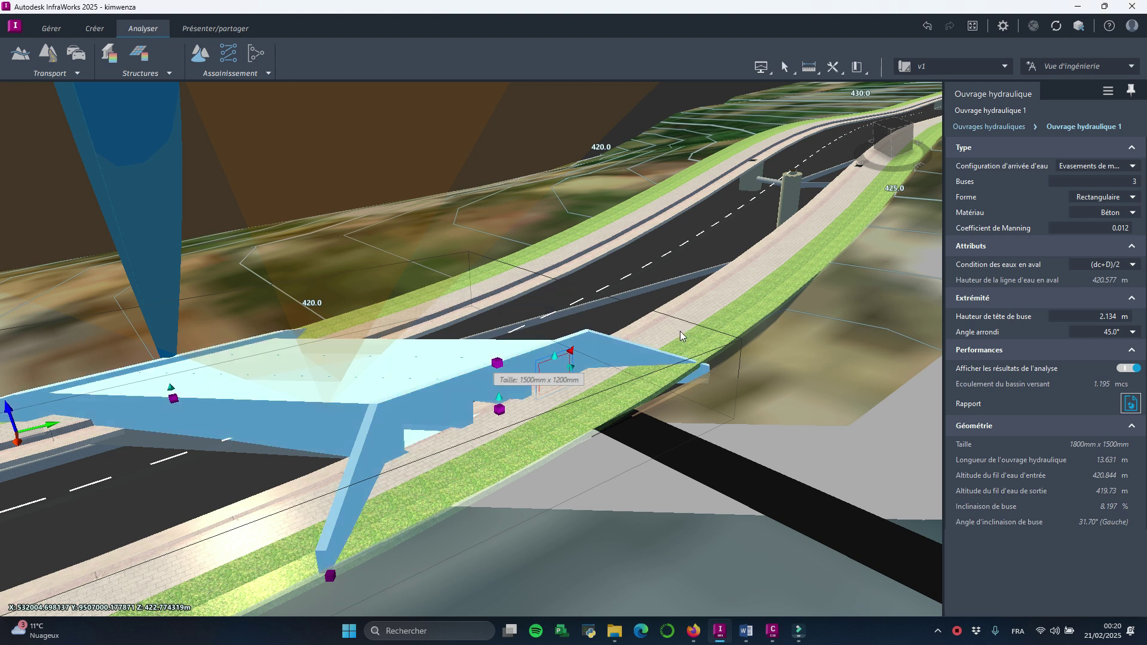
scroll(681, 333, down, 5)
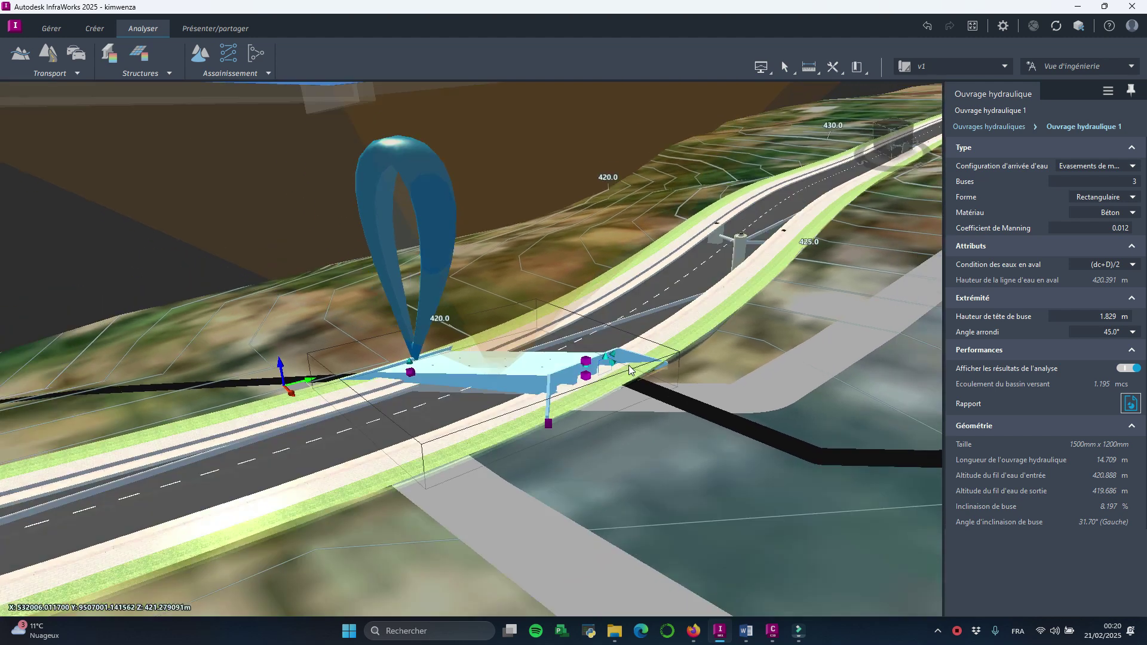
scroll(629, 371, down, 3)
mouse_move(270, 180)
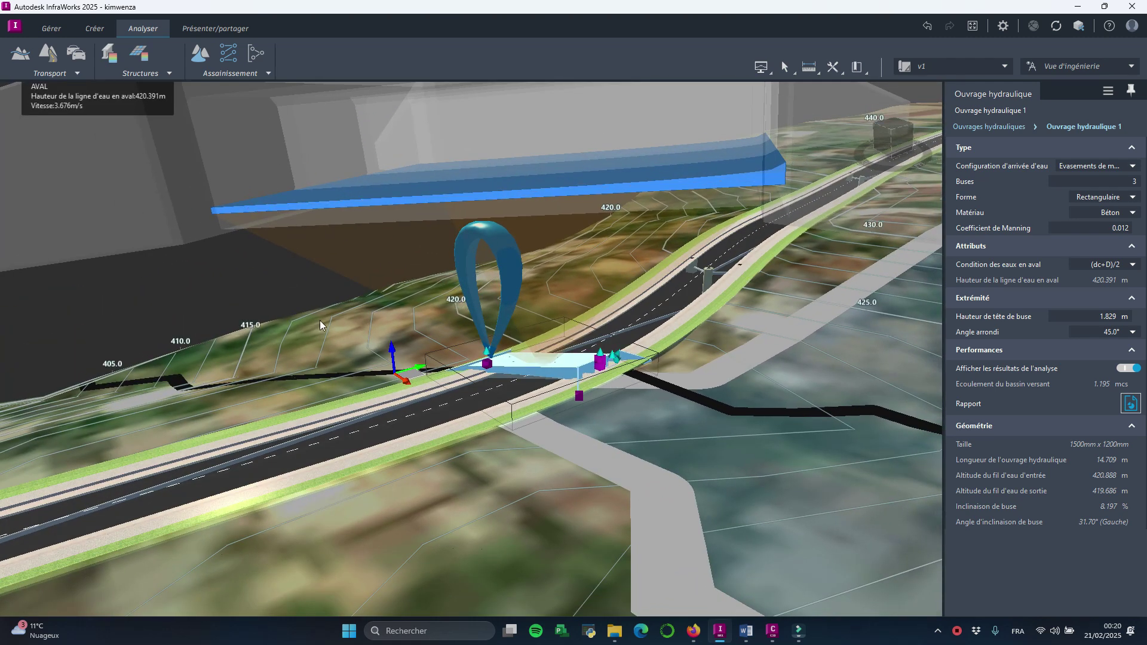
scroll(320, 321, down, 3)
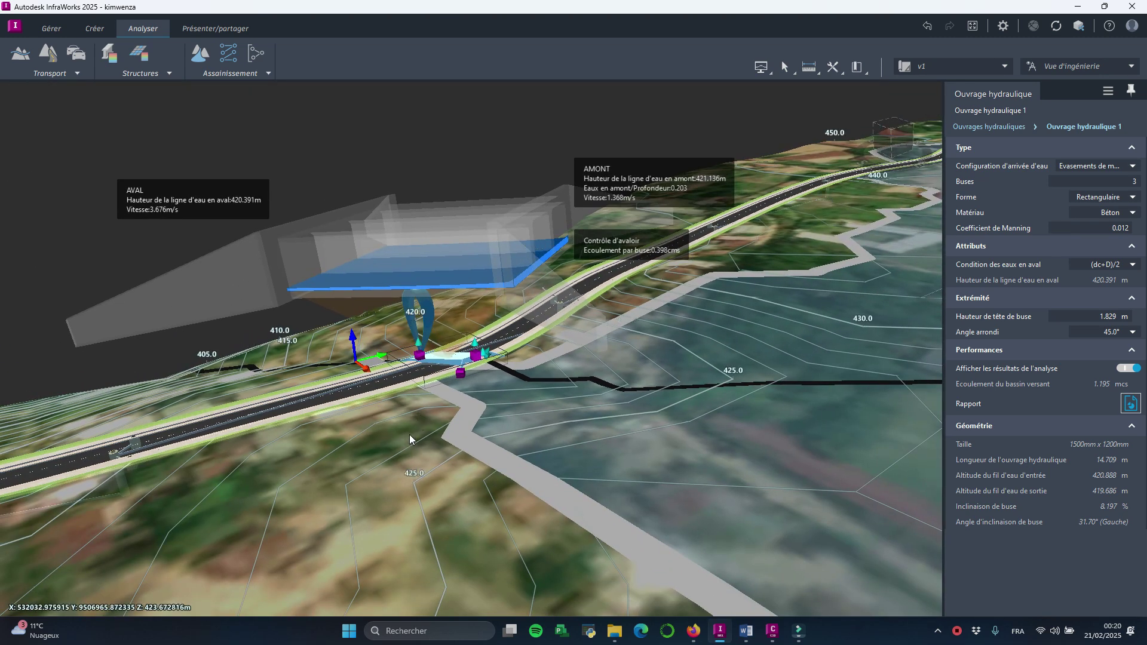
- Generate the analysis report for the three-barrel culvert and maximize the browser window showing it
scroll(610, 260, up, 2)
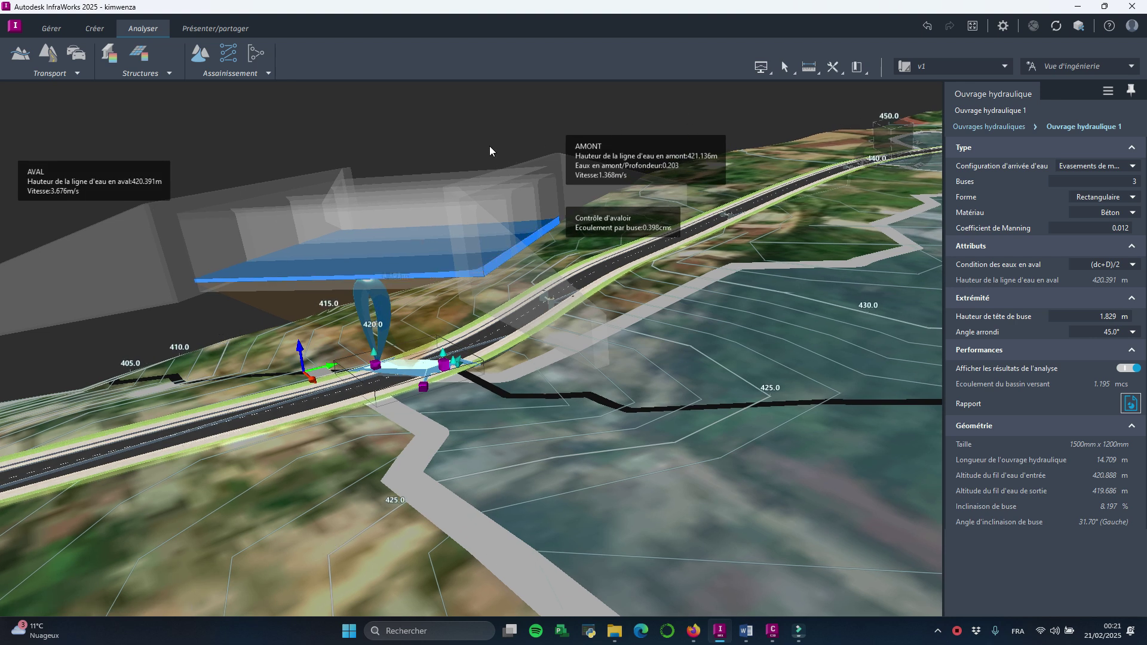
scroll(456, 378, up, 2)
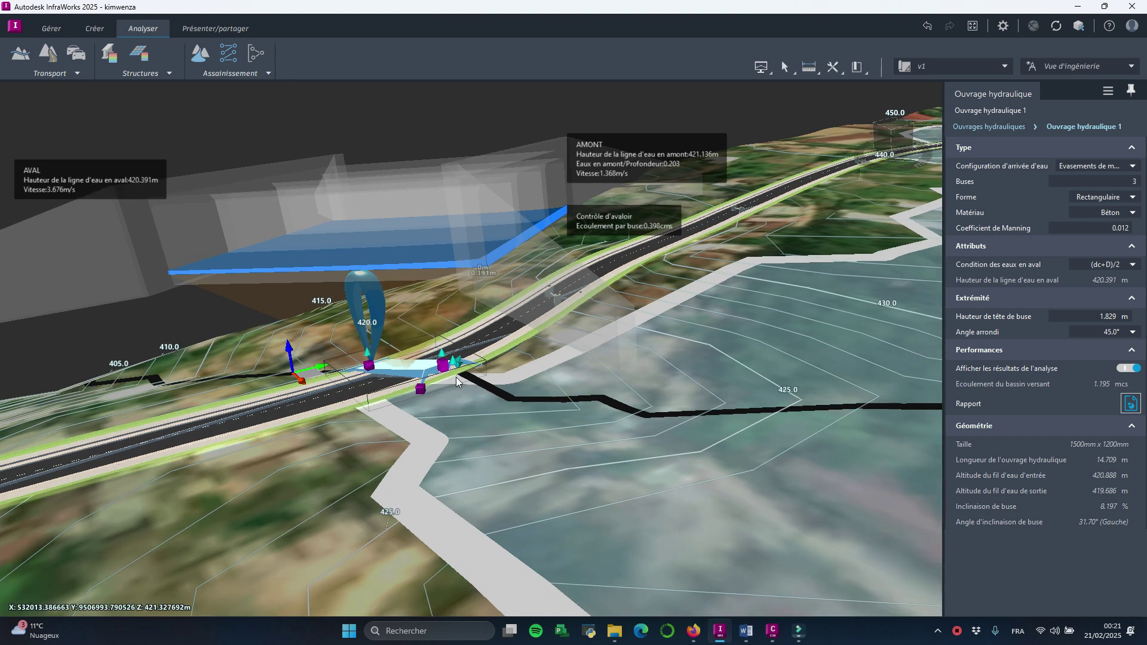
scroll(526, 417, down, 1)
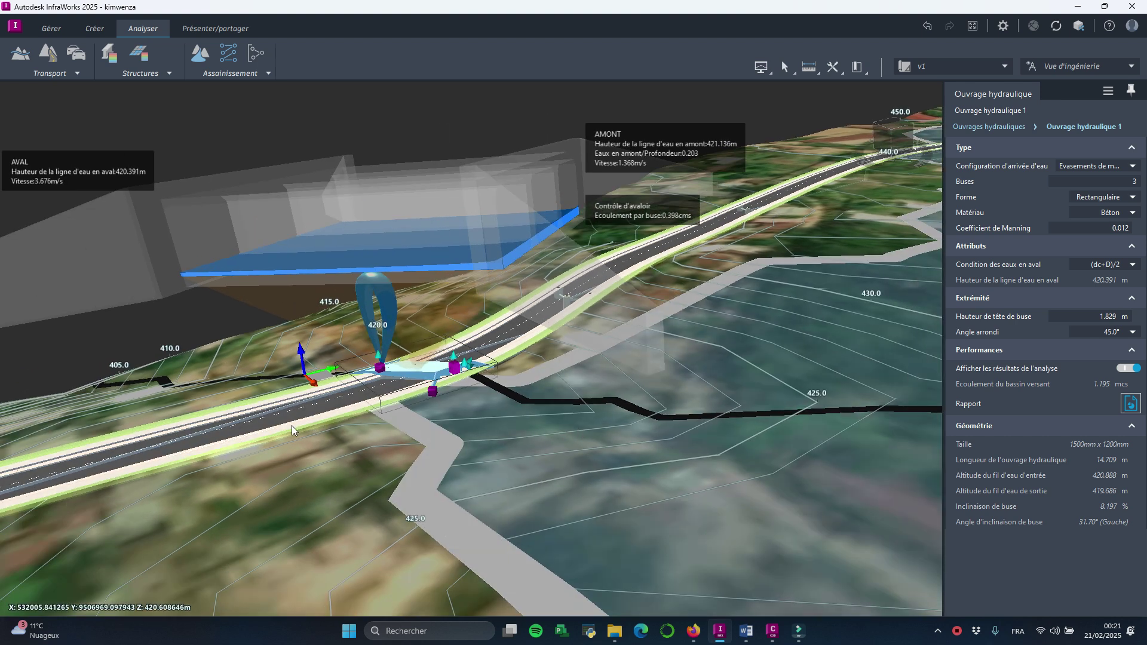
scroll(294, 292, up, 1)
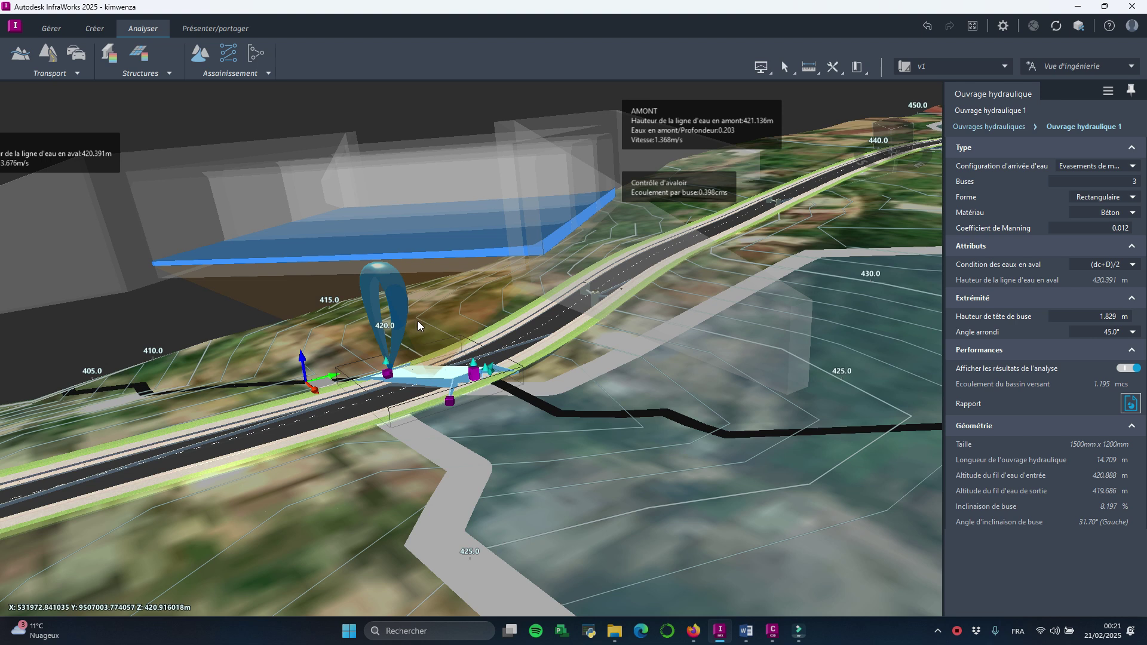
scroll(607, 413, down, 1)
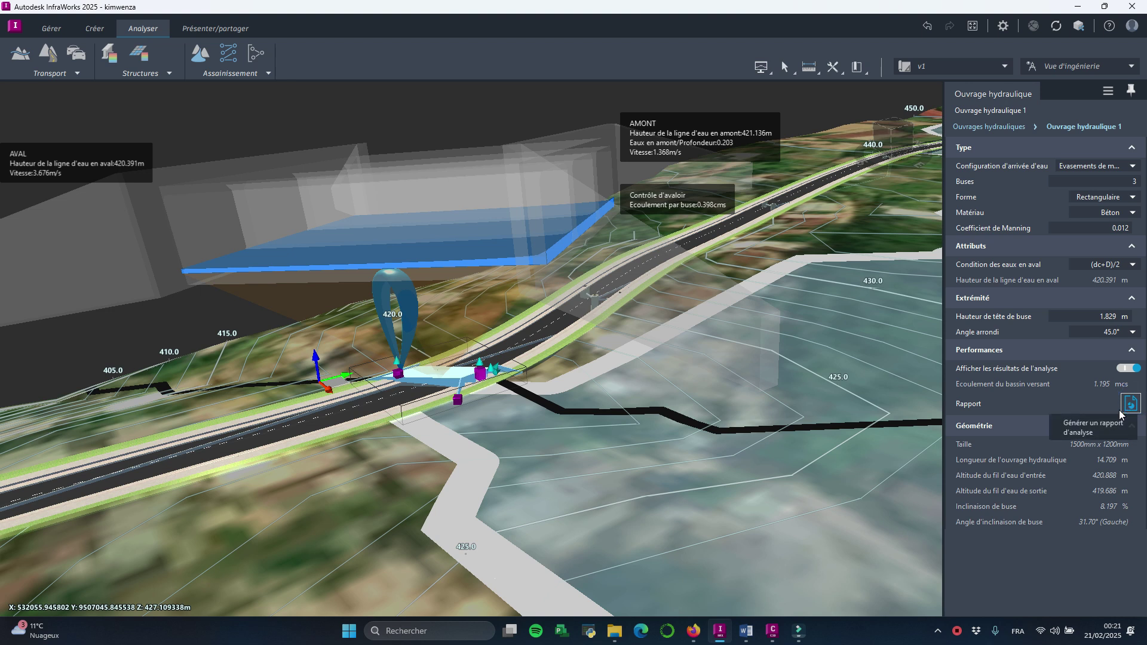
click(1121, 413)
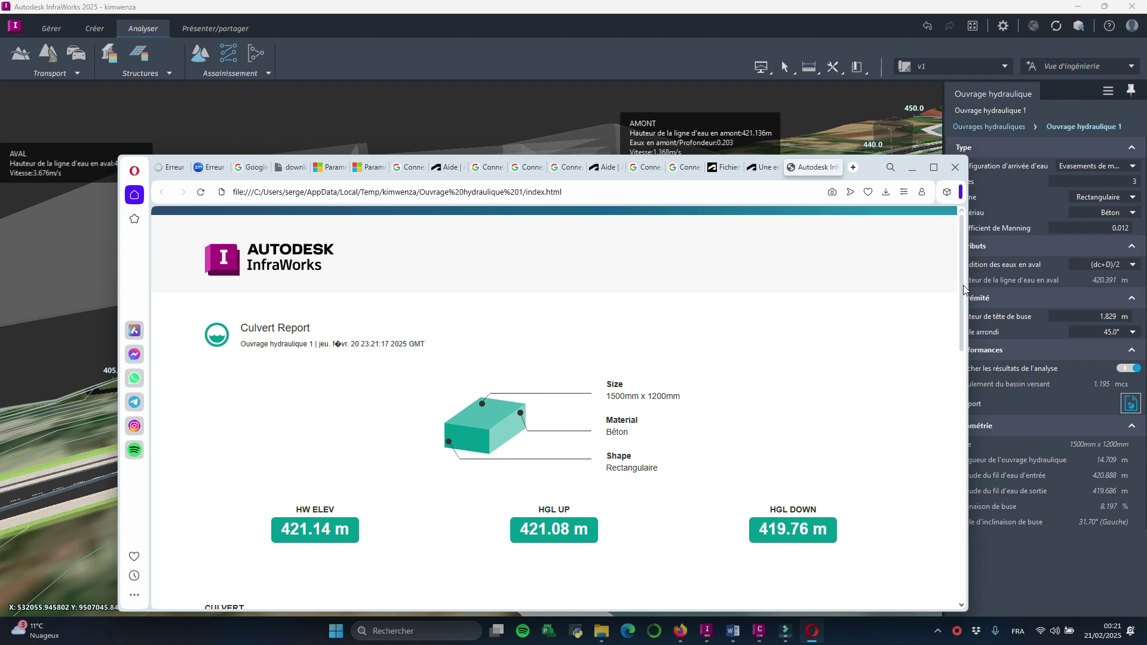
click(934, 168)
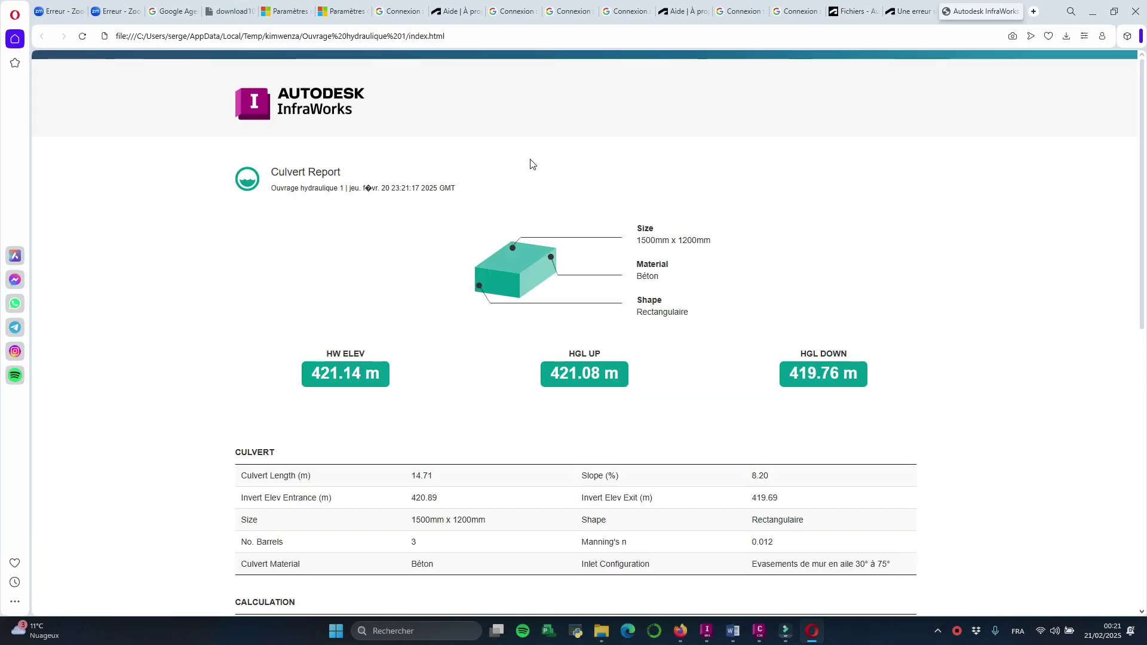
- Examine the culvert report's size and water-level summary, culvert, calculation and embankment tables, and water surface profile
scroll(321, 141, down, 4)
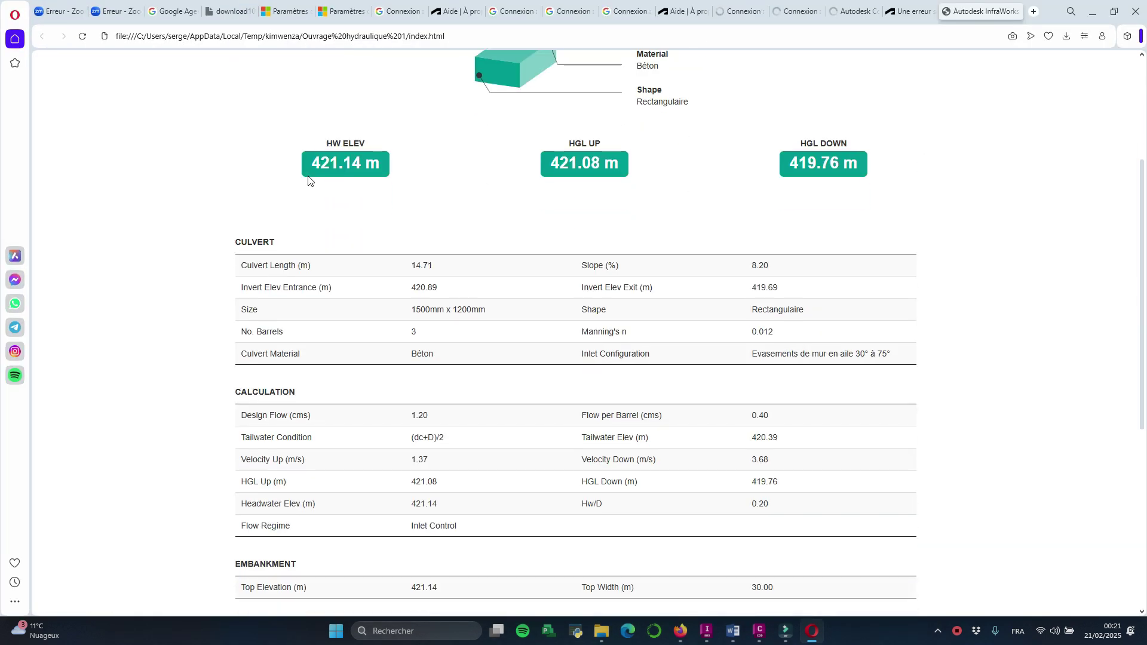
scroll(308, 179, down, 1)
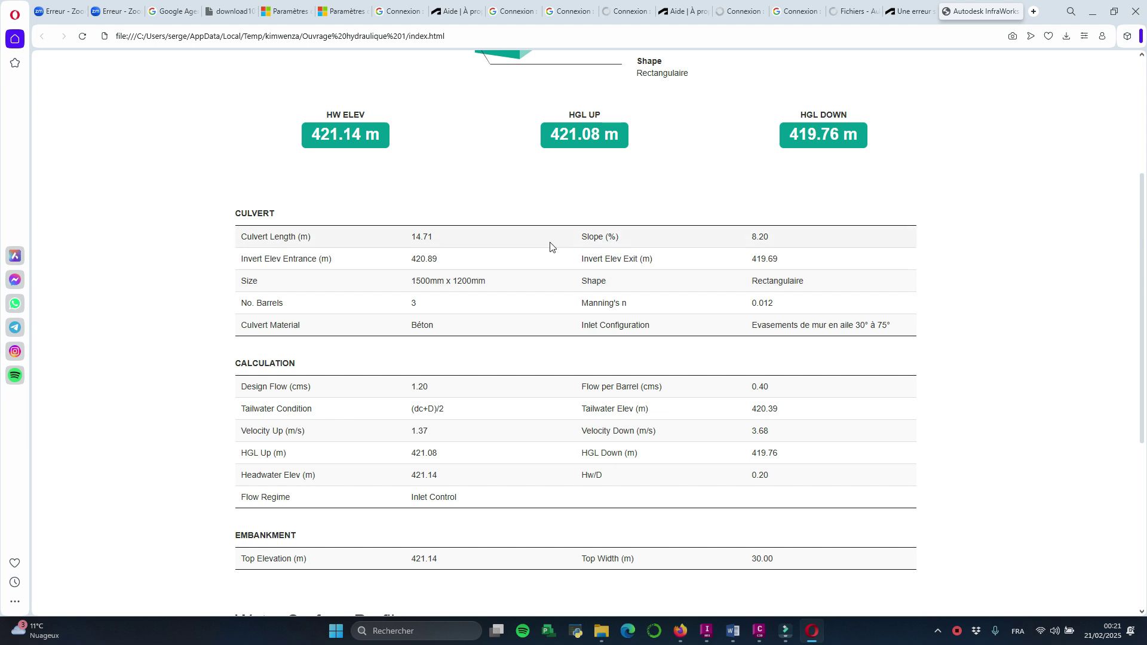
scroll(550, 246, up, 2)
scroll(588, 234, up, 2)
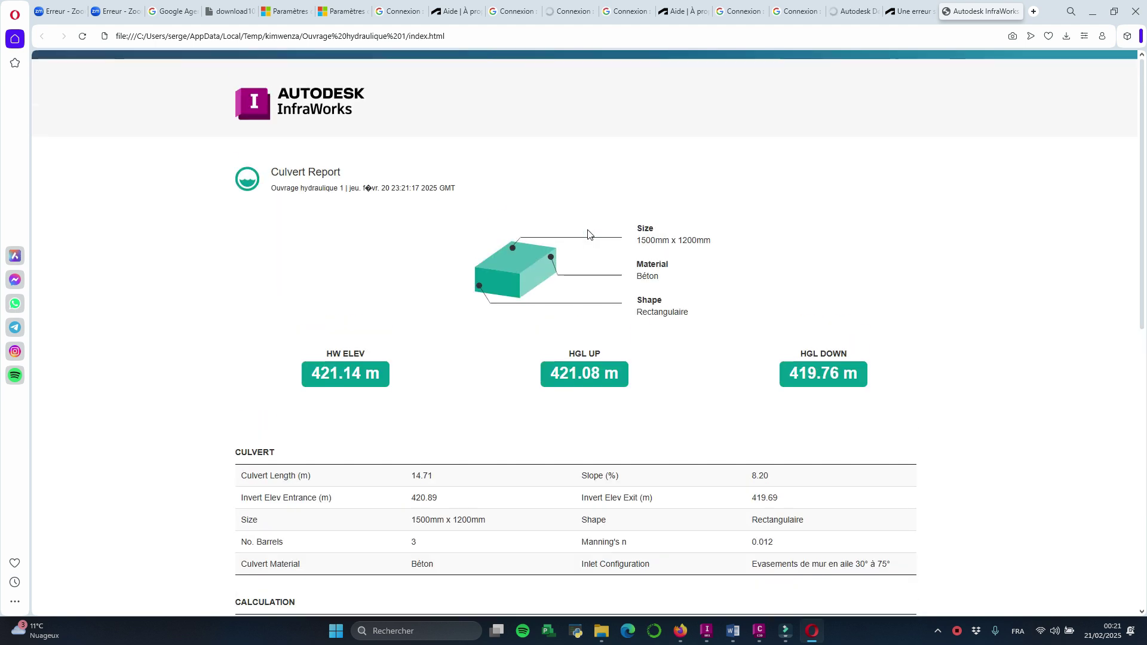
scroll(588, 234, down, 2)
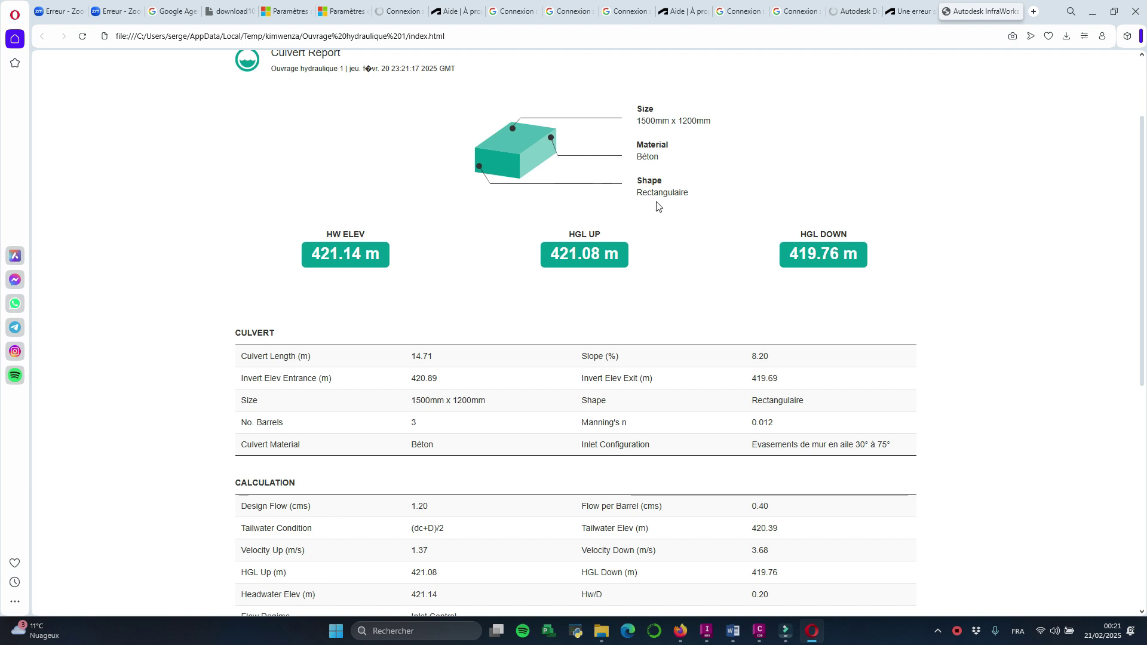
scroll(543, 278, down, 4)
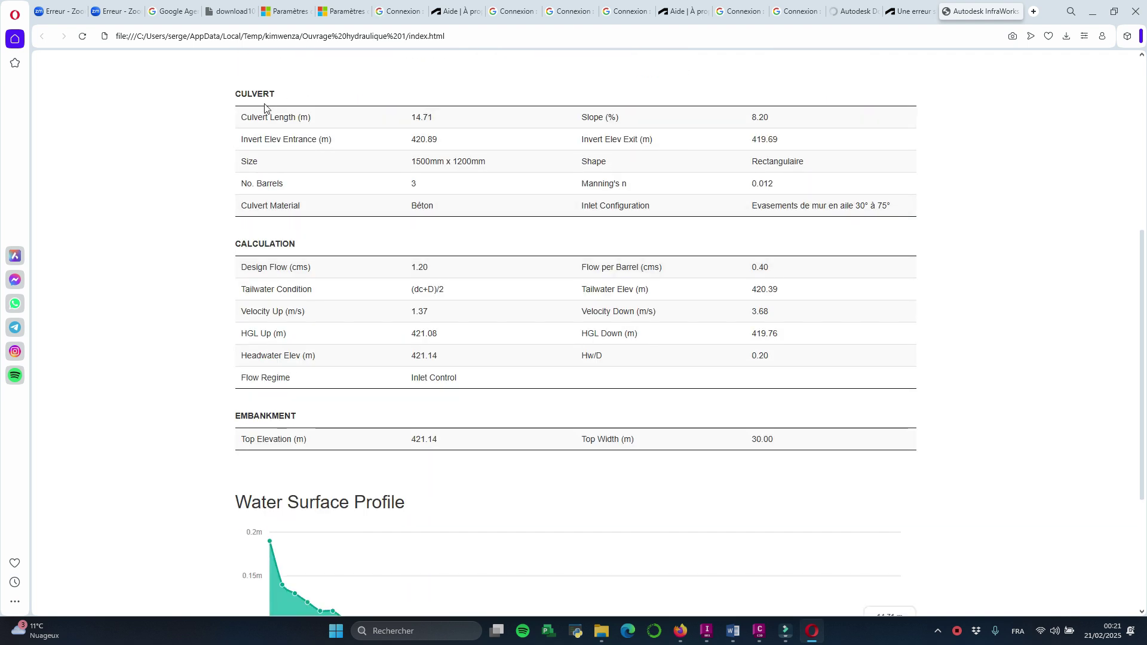
scroll(448, 161, up, 4)
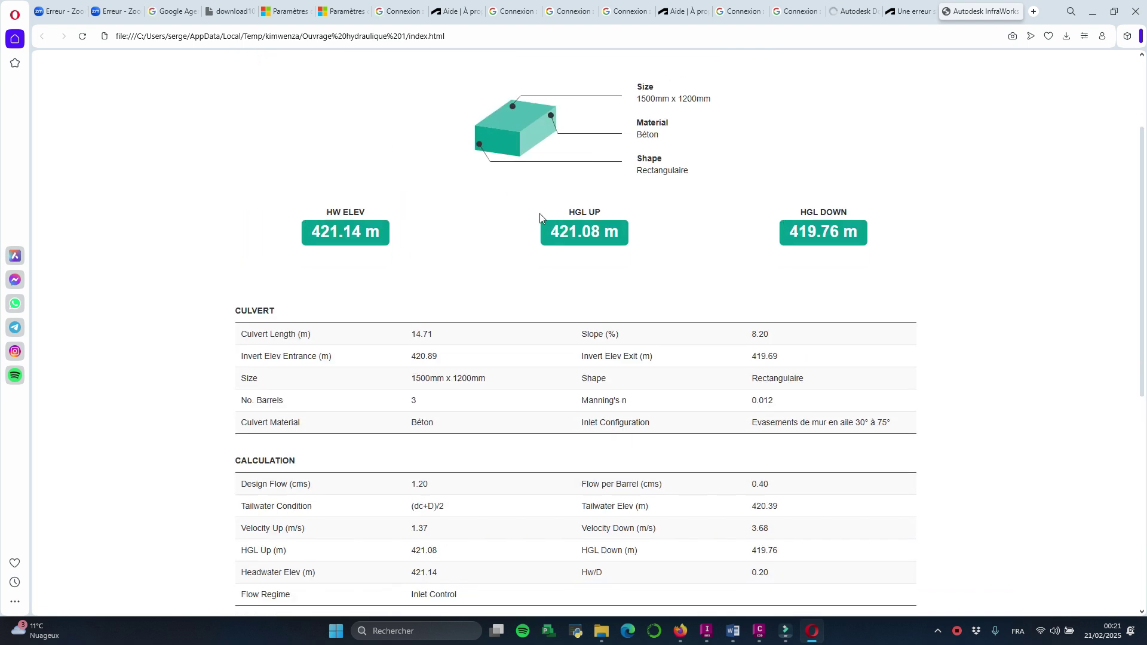
scroll(540, 215, down, 2)
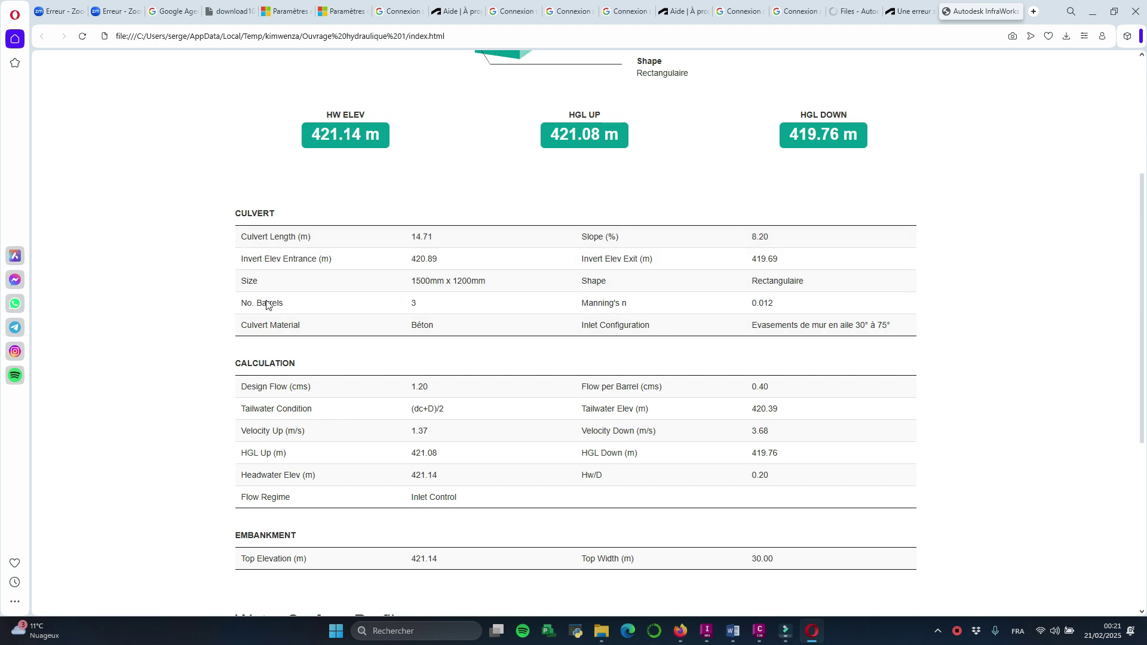
scroll(431, 287, down, 2)
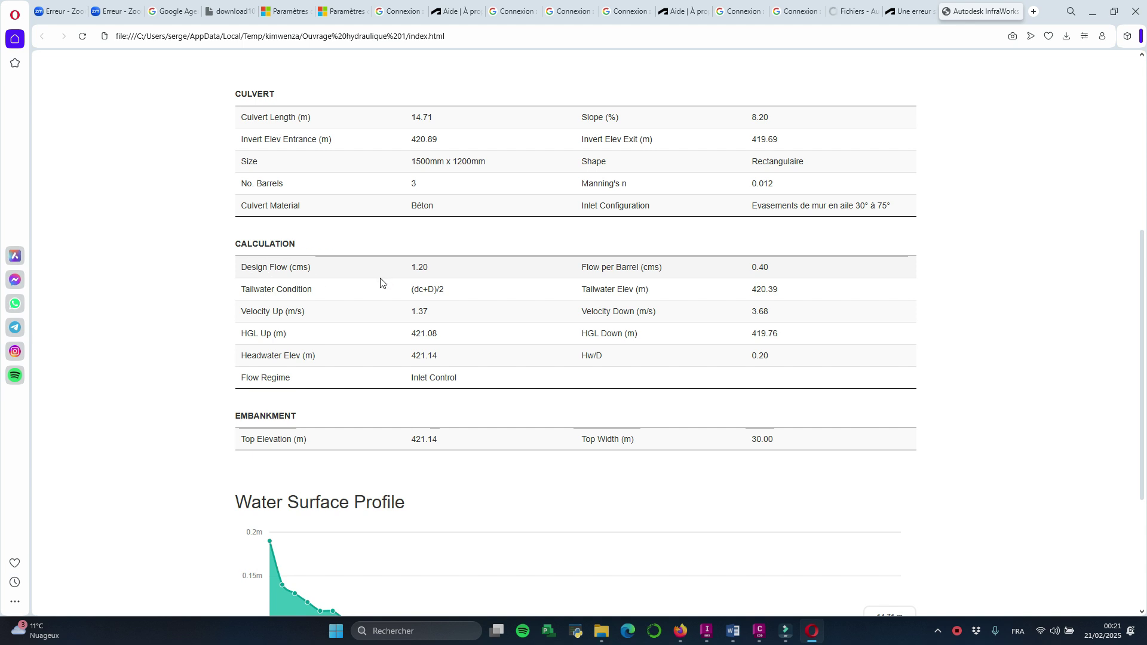
scroll(358, 284, down, 1)
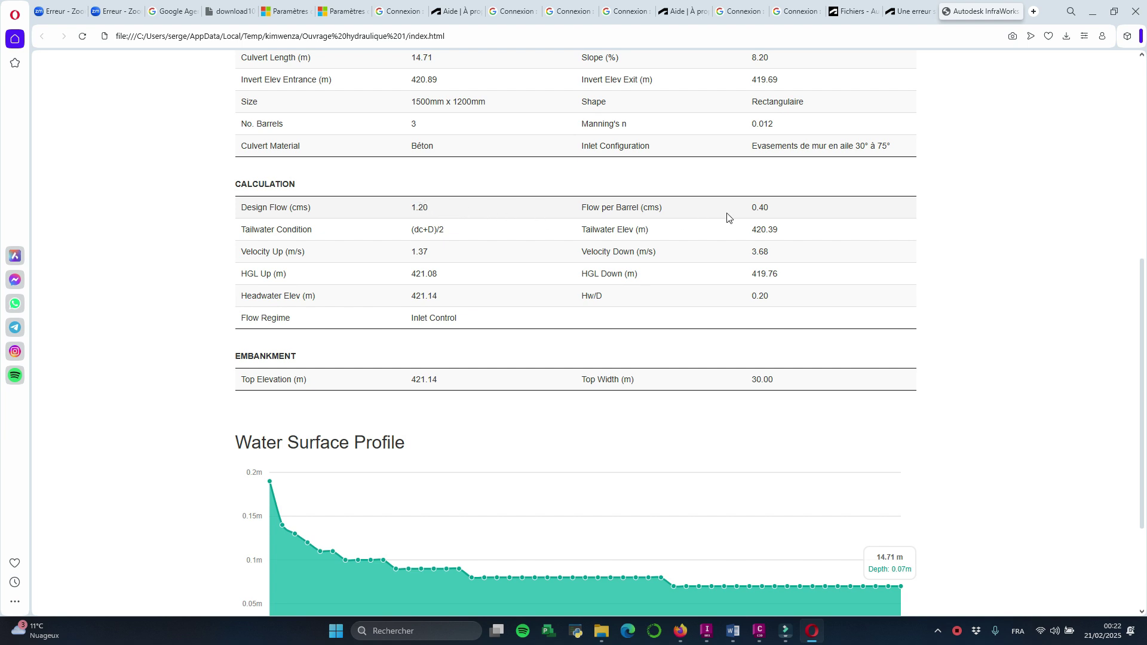
scroll(513, 253, down, 1)
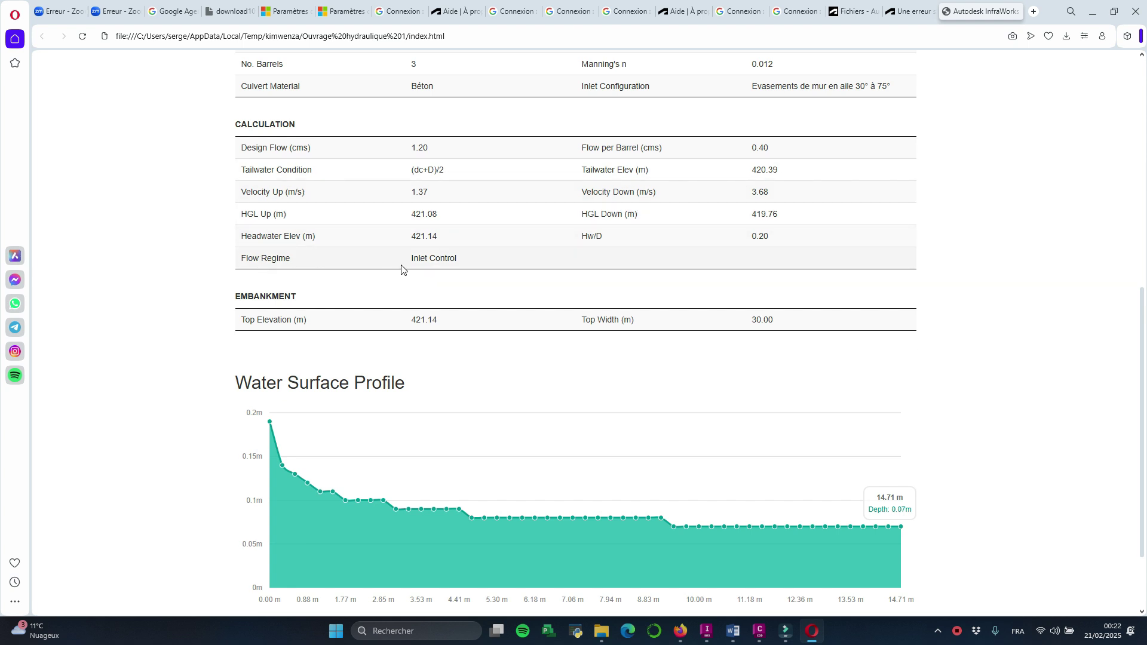
scroll(442, 275, down, 3)
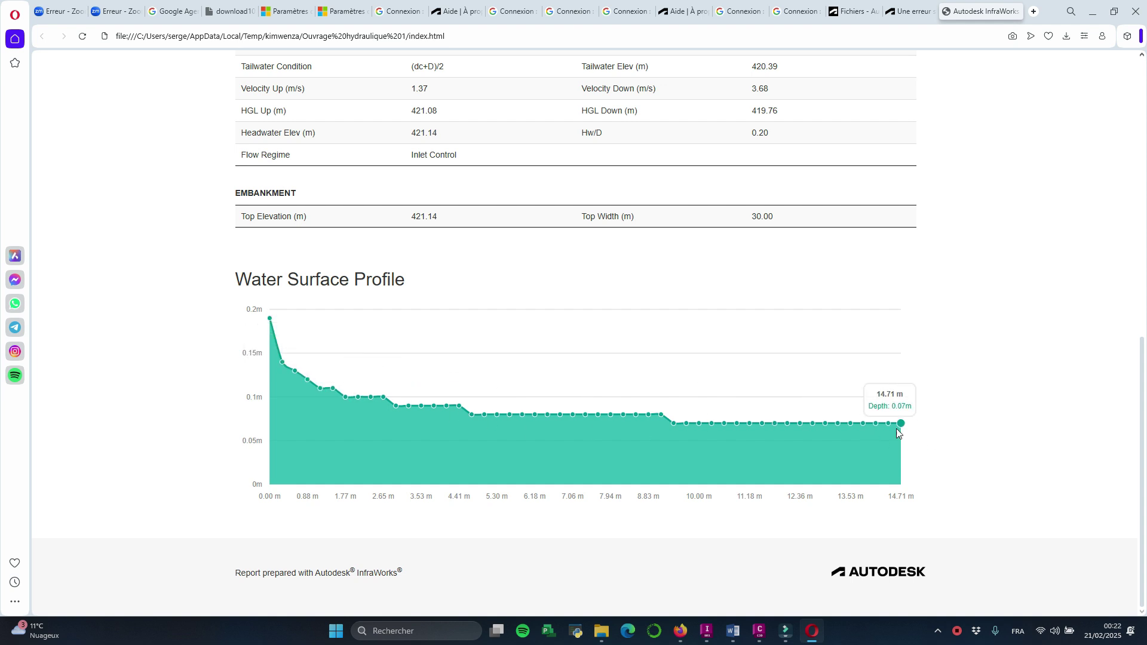
- Restore the report's browser window to its smaller size and switch back to the kimwenza model in InfraWorks
scroll(598, 389, up, 8)
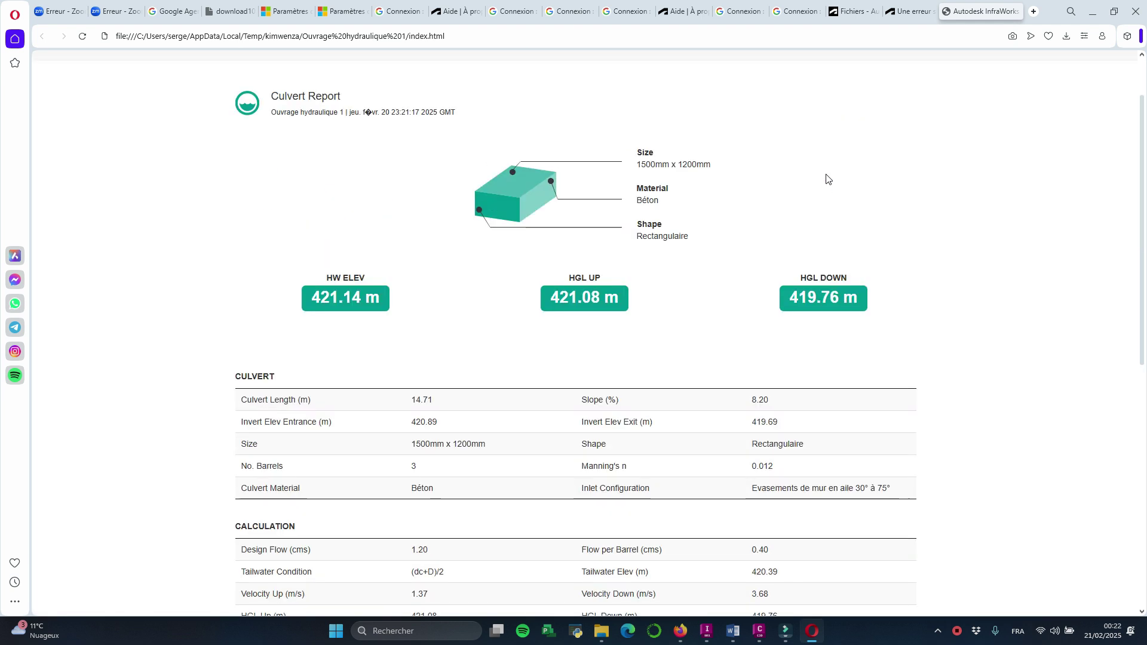
scroll(827, 179, up, 2)
click(1113, 11)
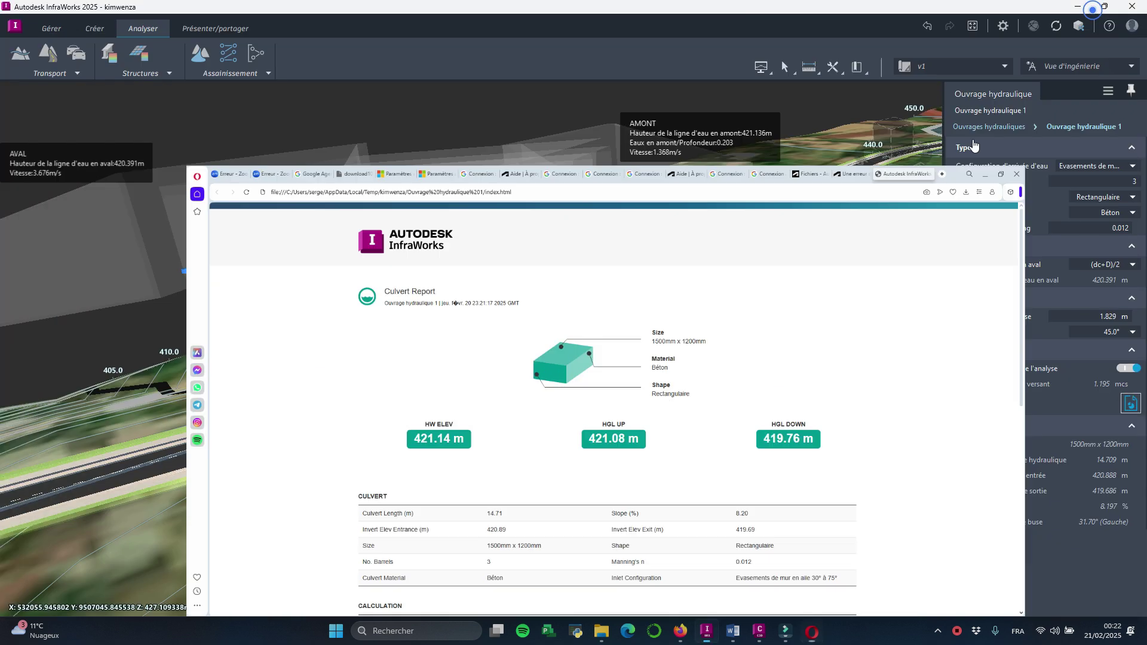
click(974, 146)
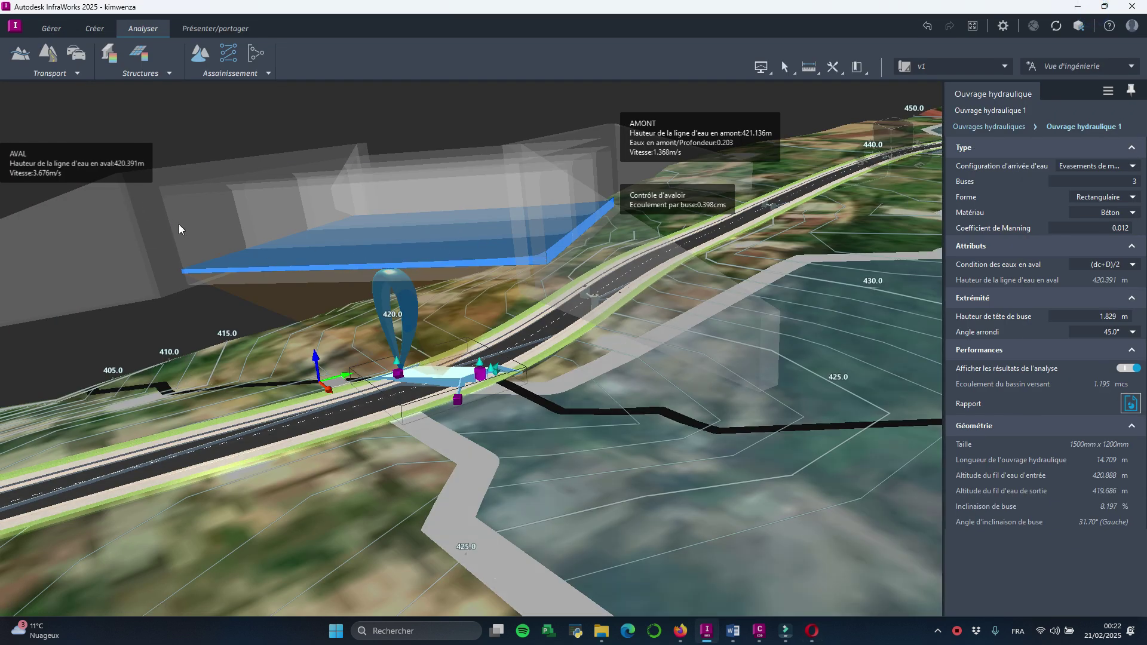